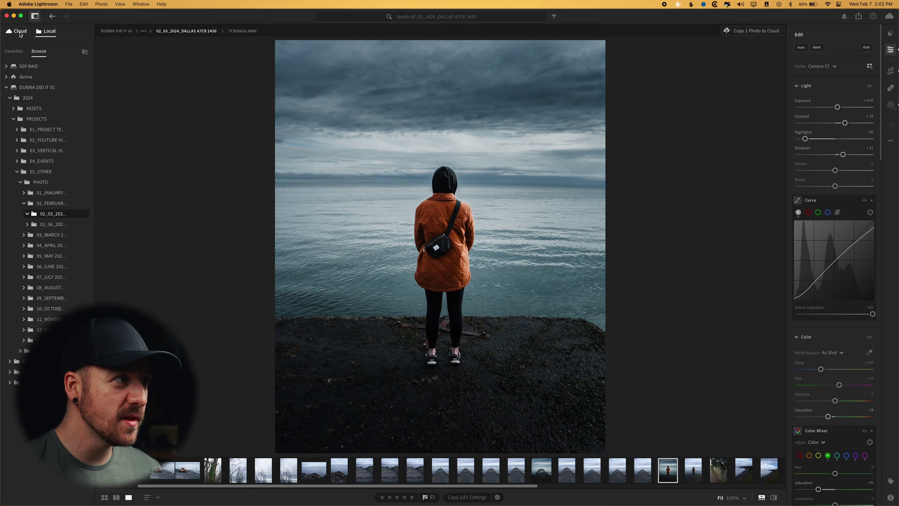
Step: Drill through 2024 > PROJECTS > 05_OTHER > PHOTO and select the 02_03_2024_DALLAS A7CR 2450 folder
click(20, 31)
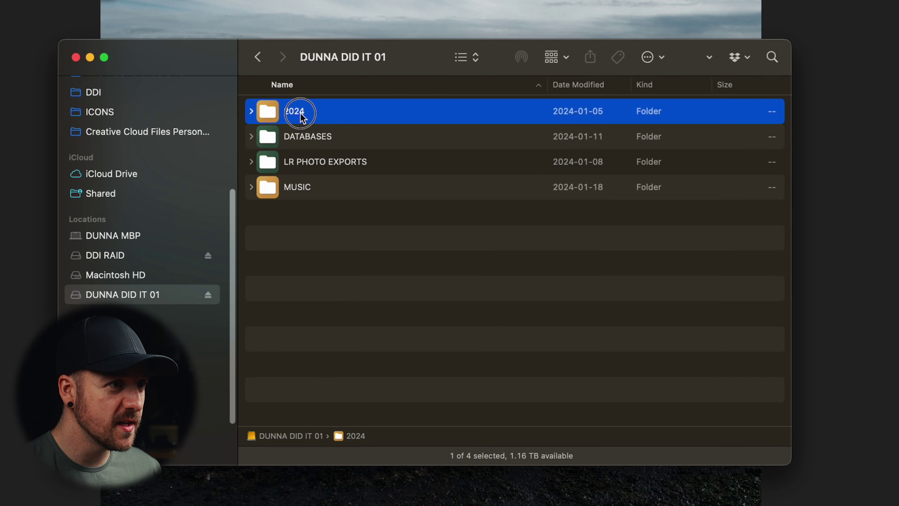
double_click(371, 187)
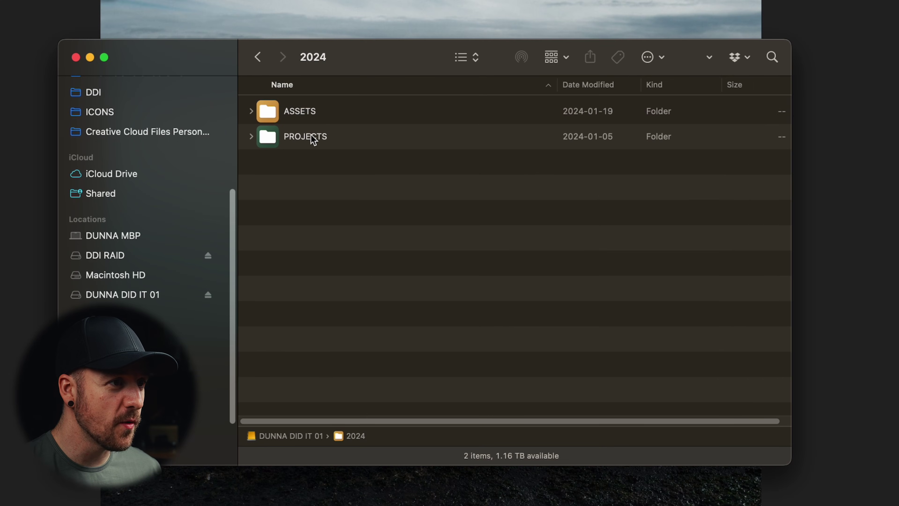
double_click(314, 136)
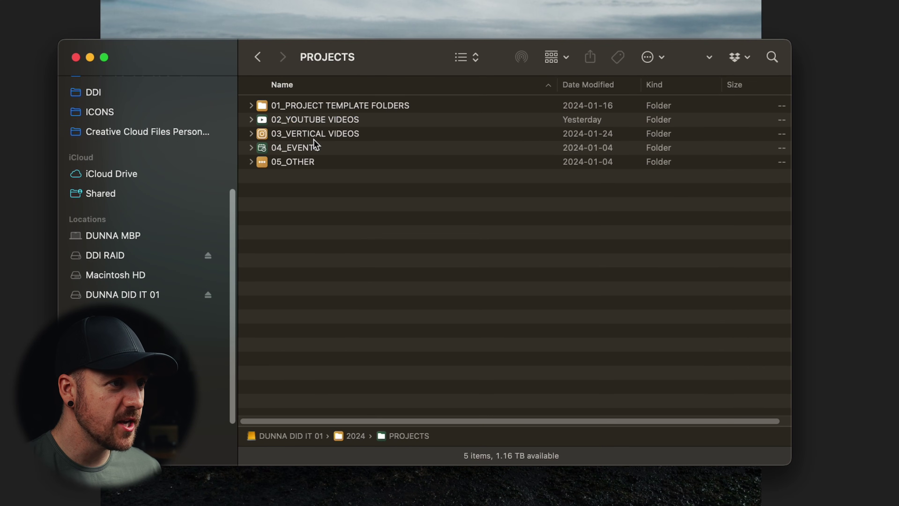
double_click(309, 163)
double_click(285, 107)
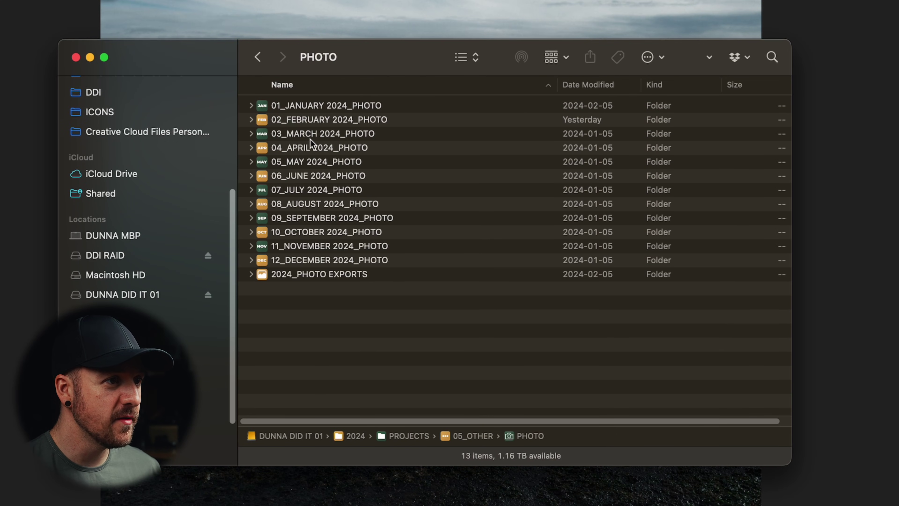
click(248, 120)
click(250, 119)
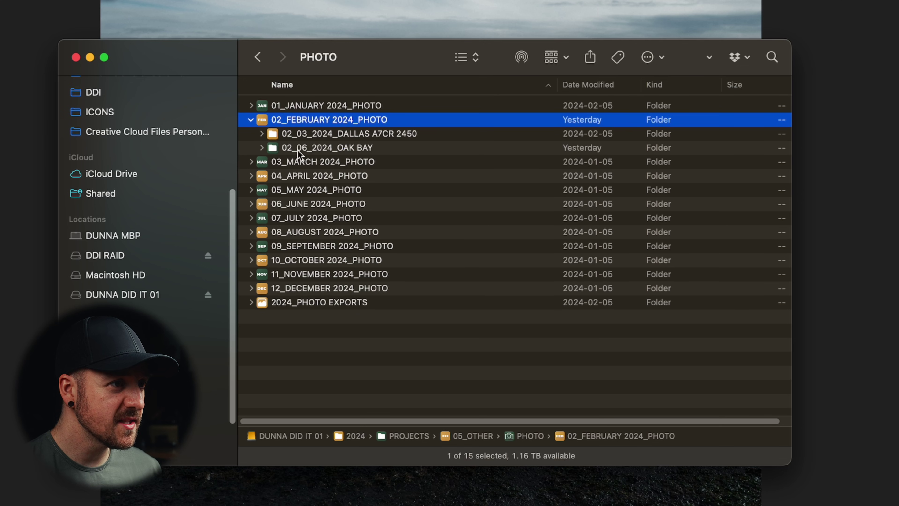
click(327, 136)
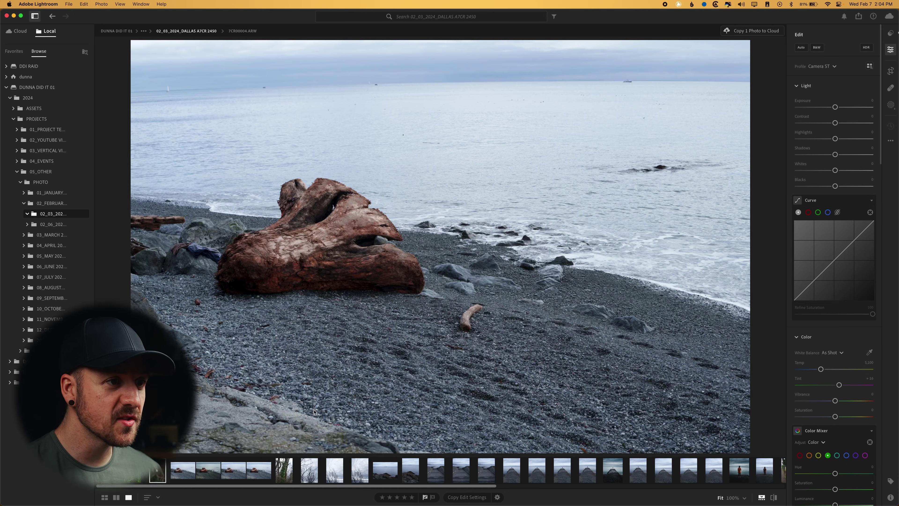
Step: Step through the Dallas photos, view the driftwood shot's before/after, then open pier photo 7CR00021
key(Right)
key(Right)
key(Right)
key(Right)
key(Right)
key(Right)
key(Right)
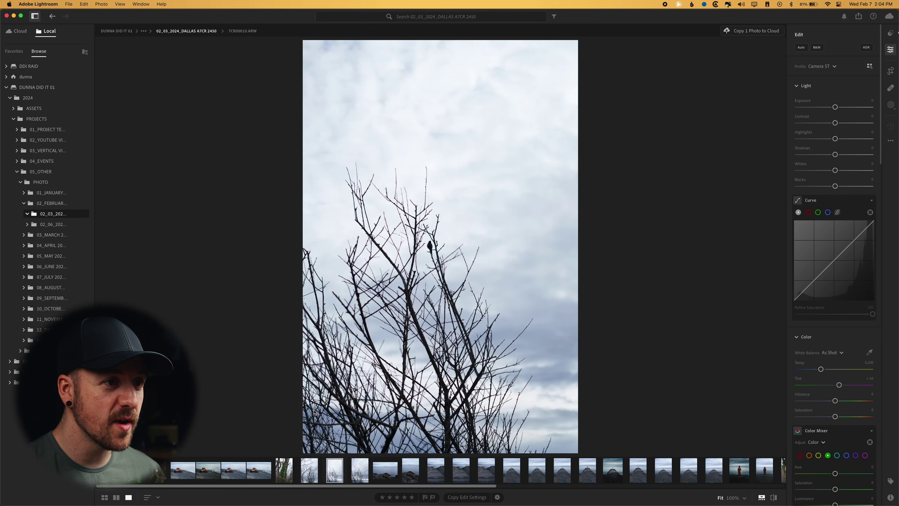
key(Right)
key(Right)
click(207, 478)
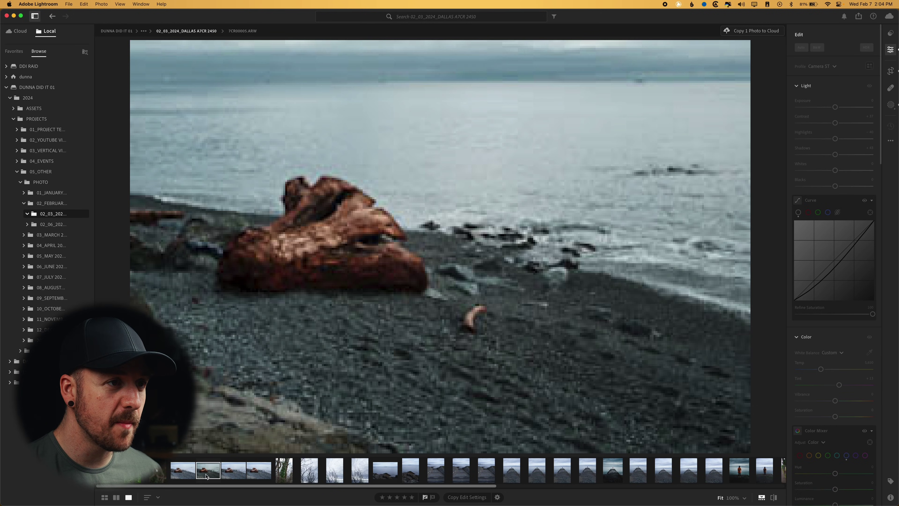
key(backslash)
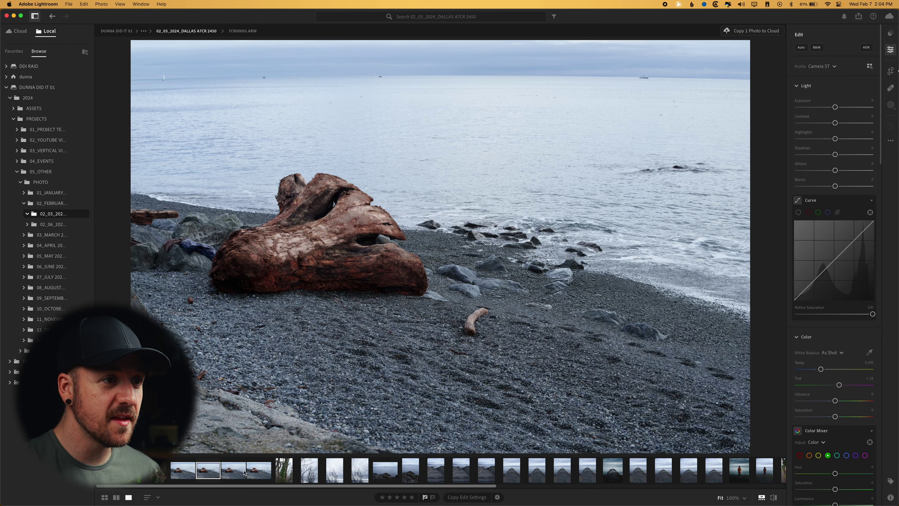
scroll(482, 474, right, 3)
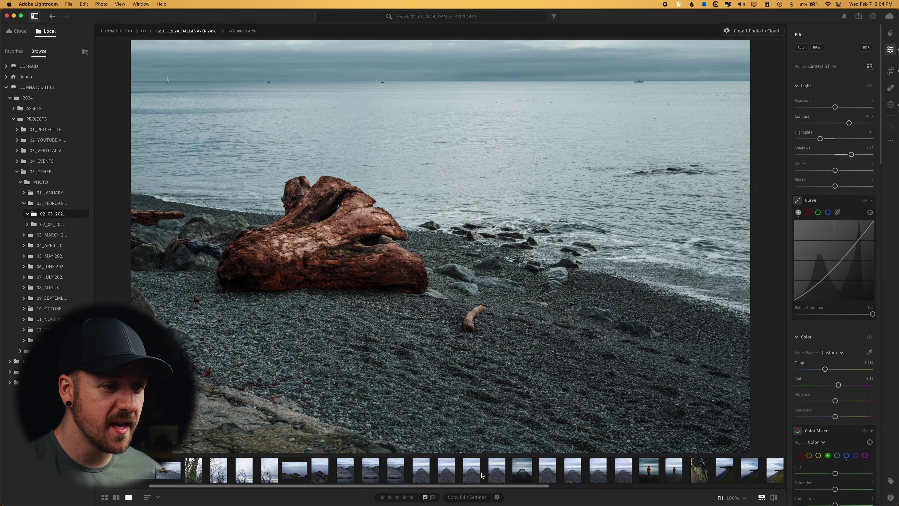
click(521, 472)
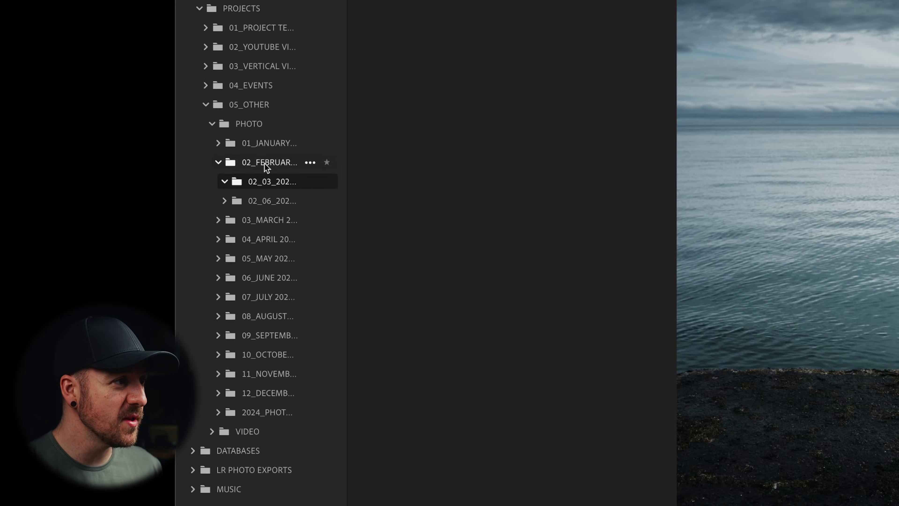
Step: Browse the 02_06 and 02_03 shoot folders, then show all photos in 02_FEBRUARY 2024_PHOTO
click(304, 199)
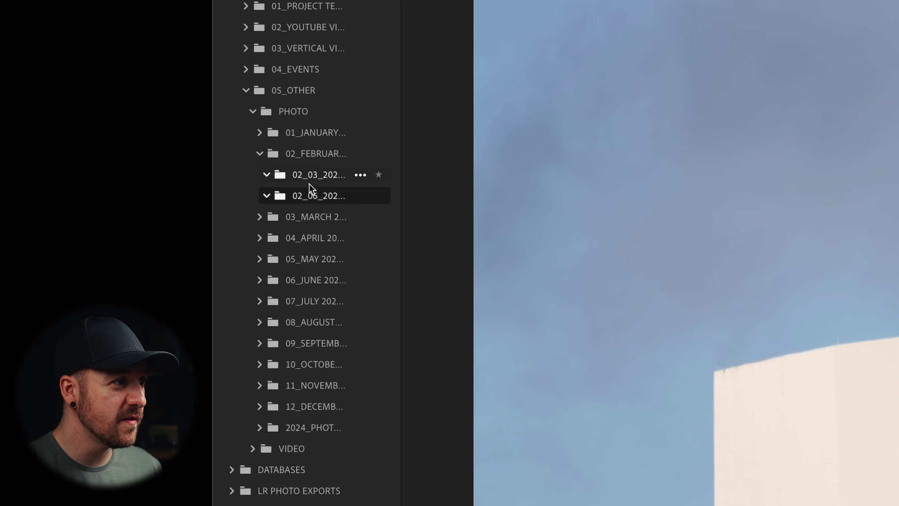
click(313, 179)
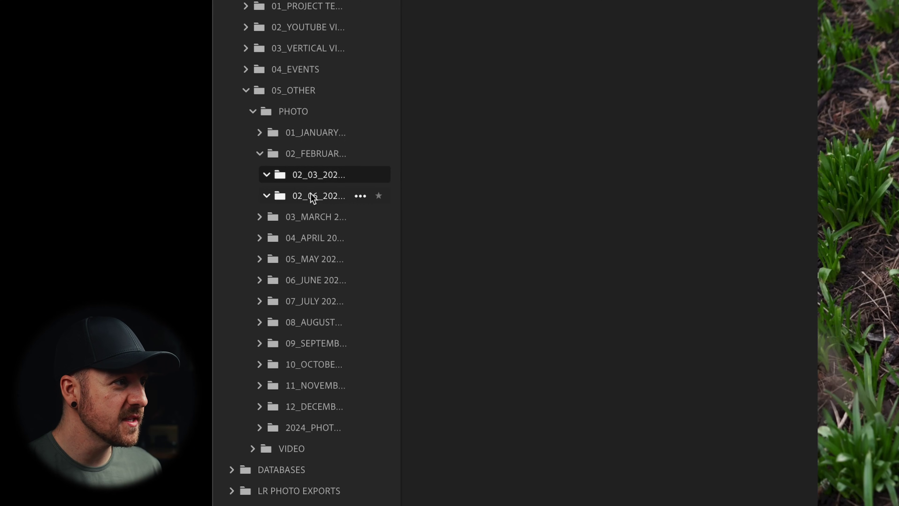
click(311, 195)
click(313, 181)
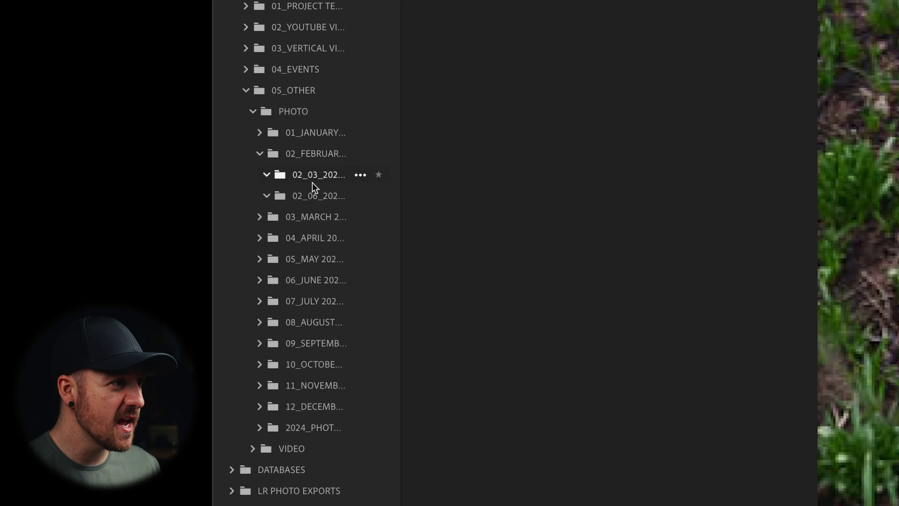
click(308, 199)
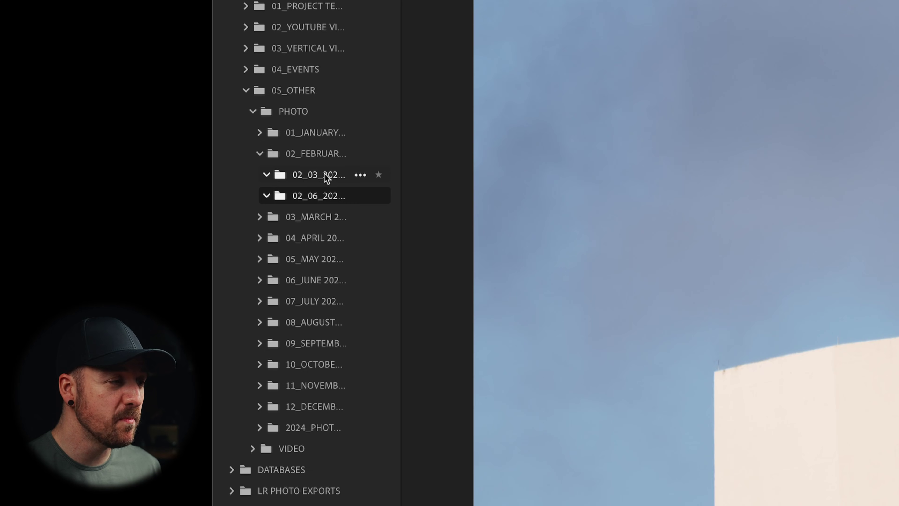
click(326, 178)
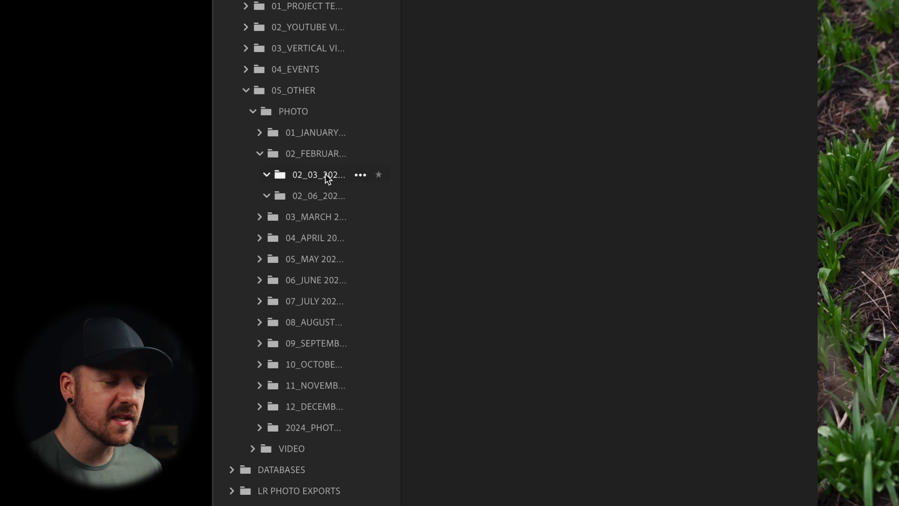
click(314, 154)
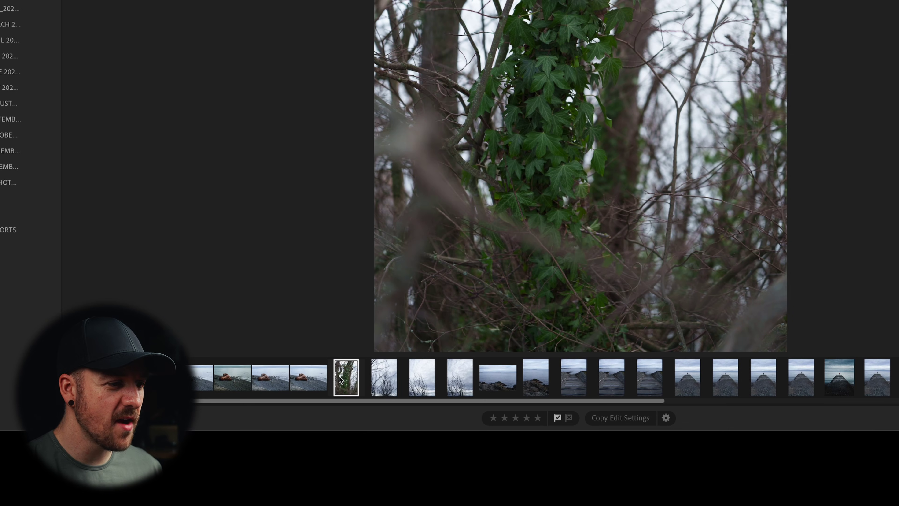
Step: Reveal the ivy tree photo's raw file in Finder
right_click(336, 377)
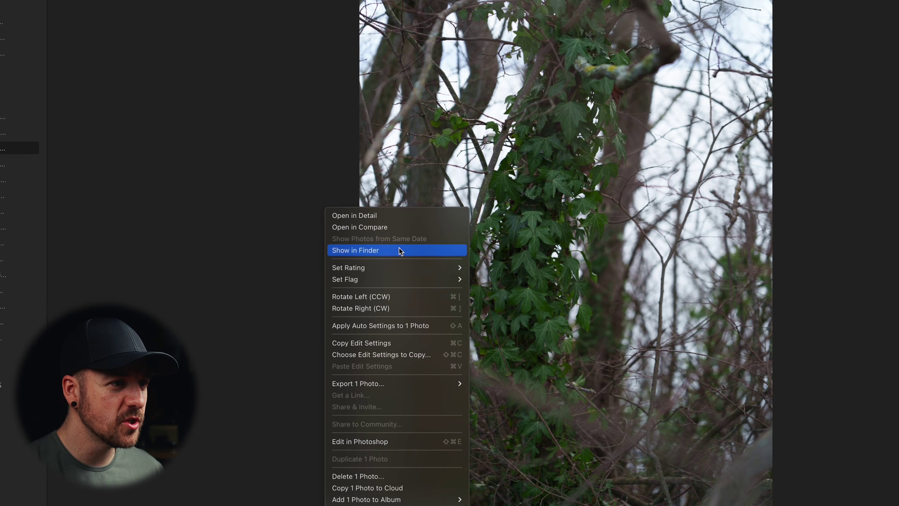
click(400, 251)
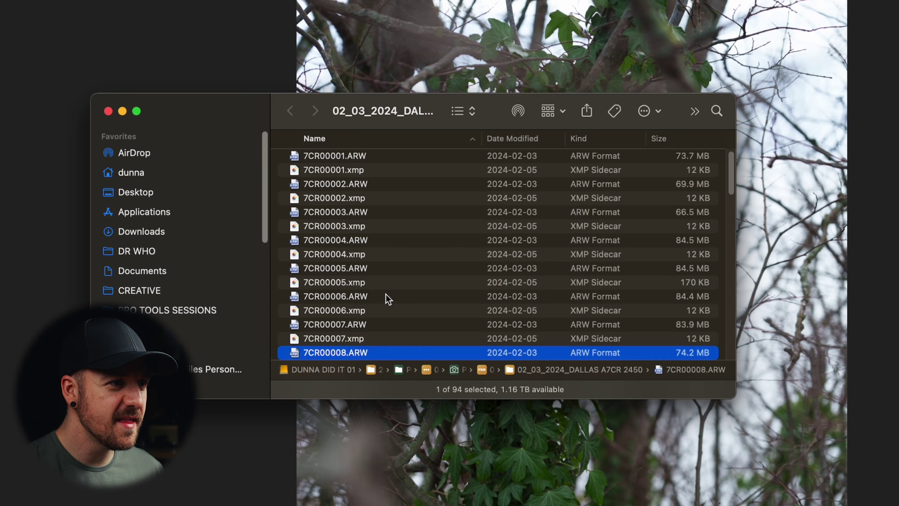
scroll(428, 176, down, 1)
Step: Duplicate 7CR00008.ARW and rename the copy to 7CR00008_02.ARW
right_click(329, 340)
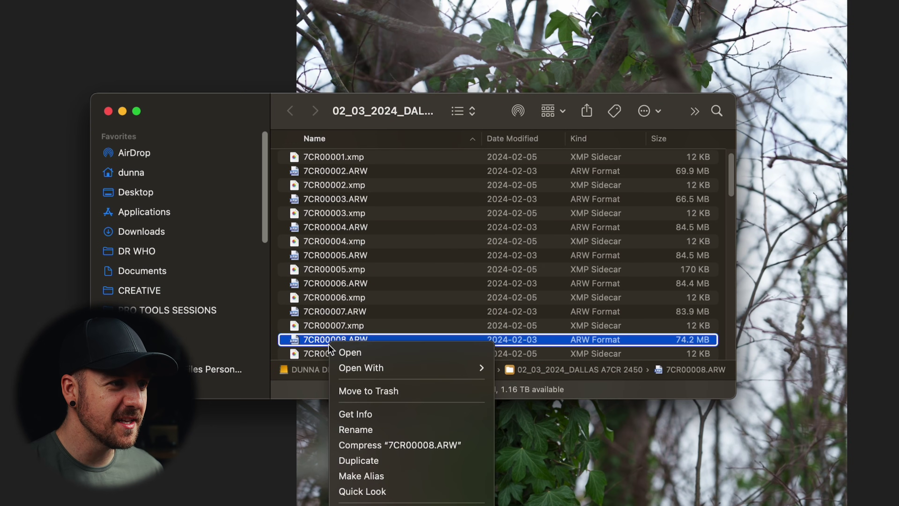
click(359, 460)
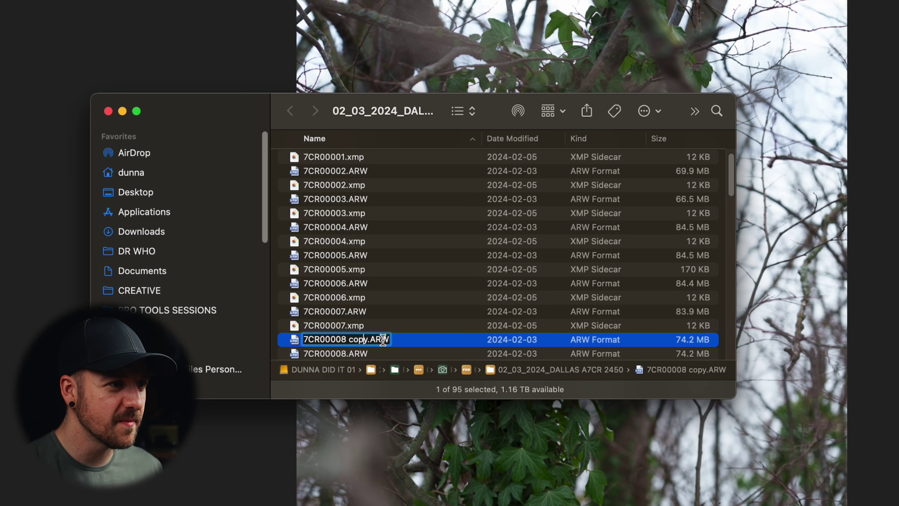
key(BackSpace)
key(BackSpace)
key(BackSpace)
key(BackSpace)
key(BackSpace)
text(_02)
key(Return)
Step: View the duplicated 7CR00008_02 ivy photo and compare it with the original 7CR00008
click(335, 470)
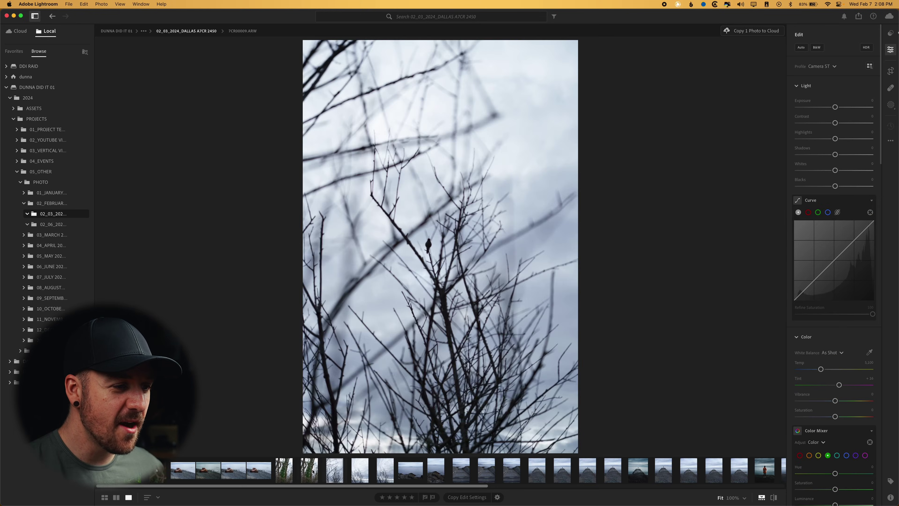
click(309, 470)
key(Left)
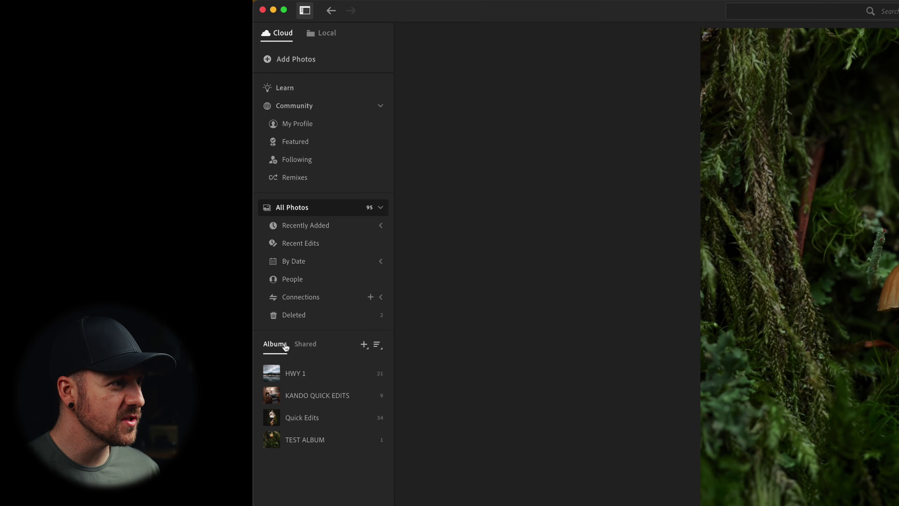
Step: Select the four local photos from bare branches to seascape and add them to TEST ALBUM
click(303, 442)
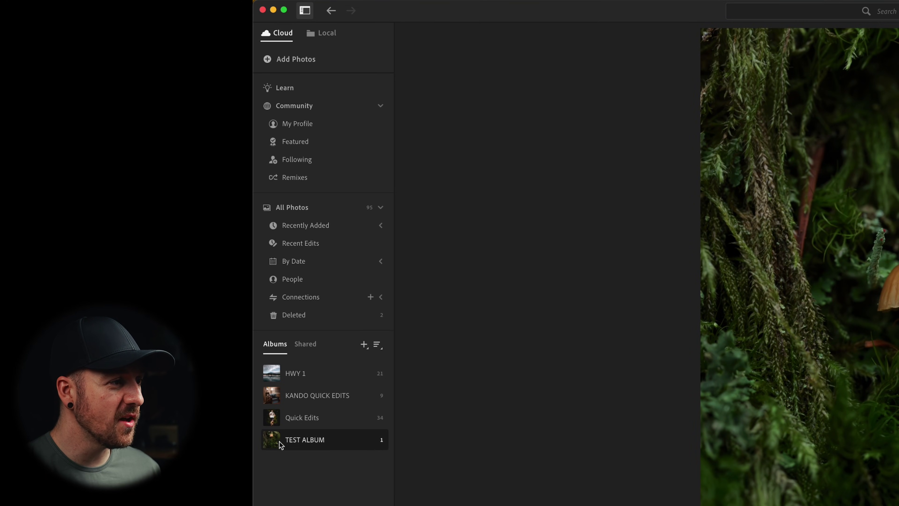
click(328, 39)
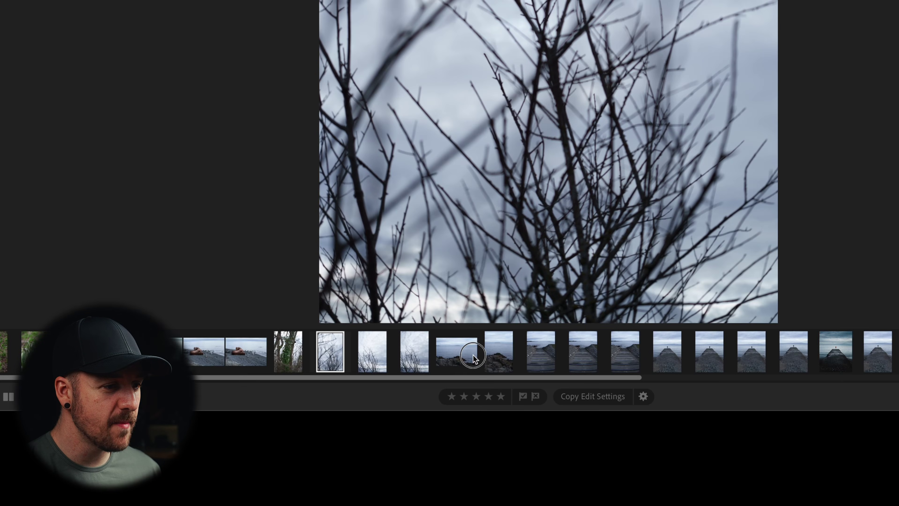
shift+click(474, 358)
right_click(338, 347)
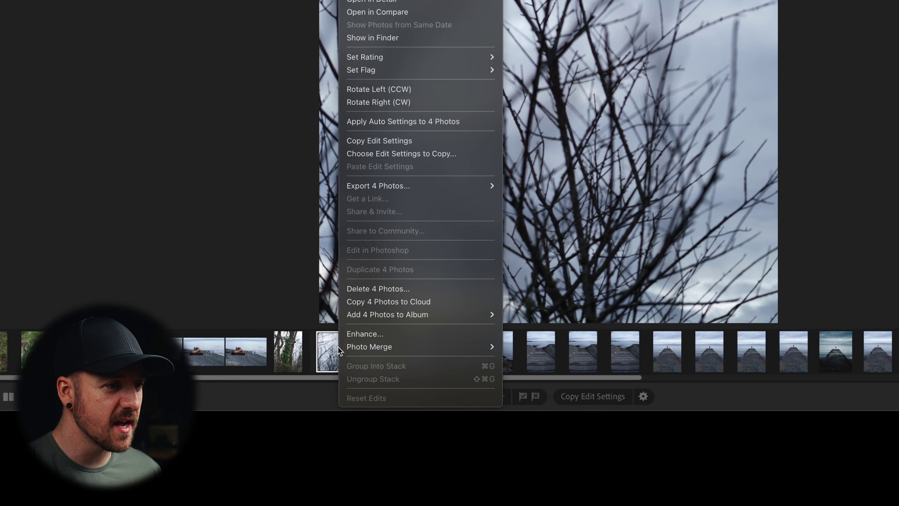
mouse_move(400, 318)
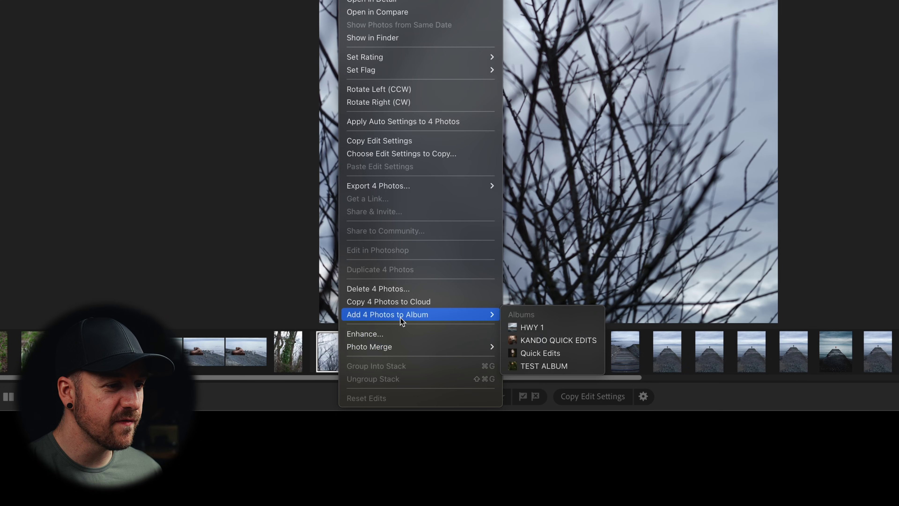
click(541, 366)
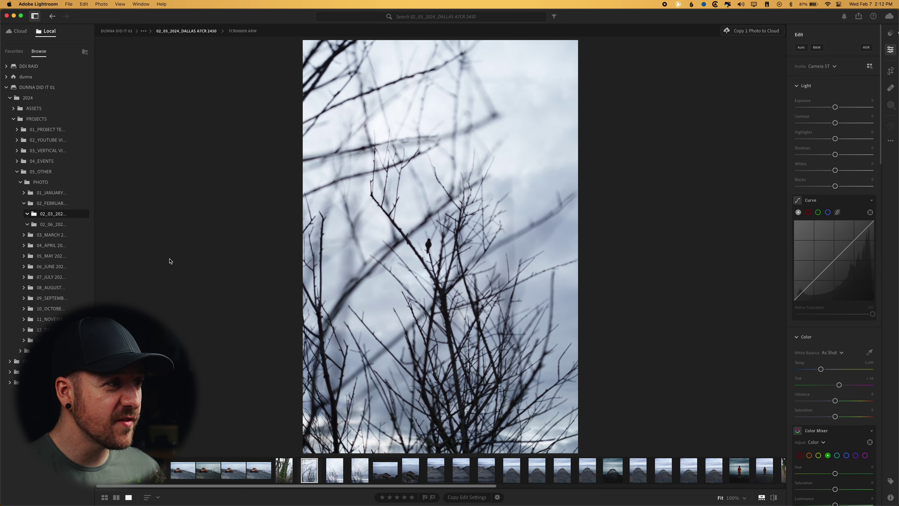
Step: Open the 02_03 Dallas shoot folder in the local view
click(56, 217)
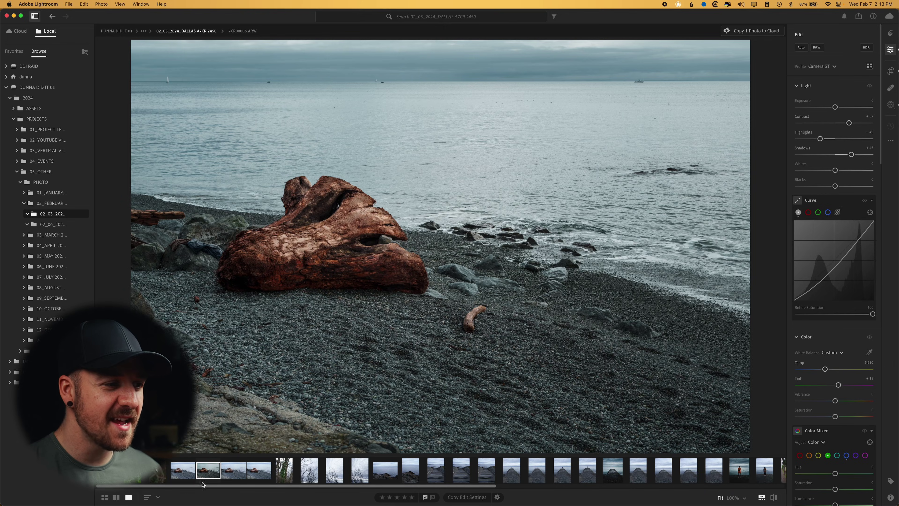
Step: View the snowdrop photo 7CR00001, then the ivy tree photo 7CR00008.ARW
click(204, 470)
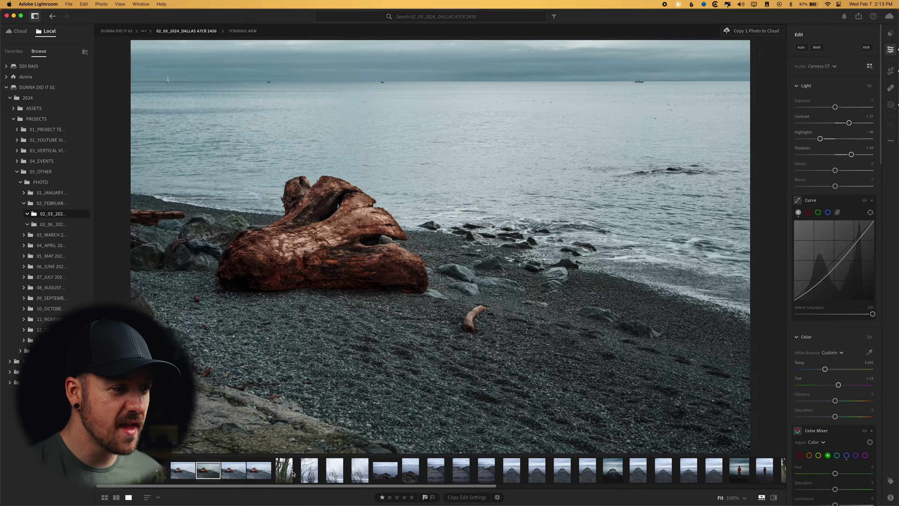
click(290, 474)
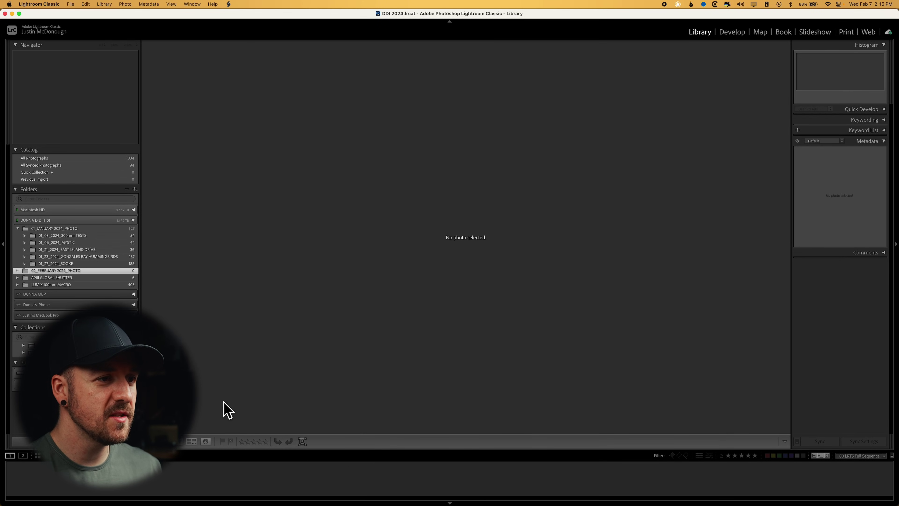
Step: Drag 7CR00001.ARW from Finder onto Lightroom Classic to start importing the Dallas raw files
key(super+Tab)
key(super+Tab)
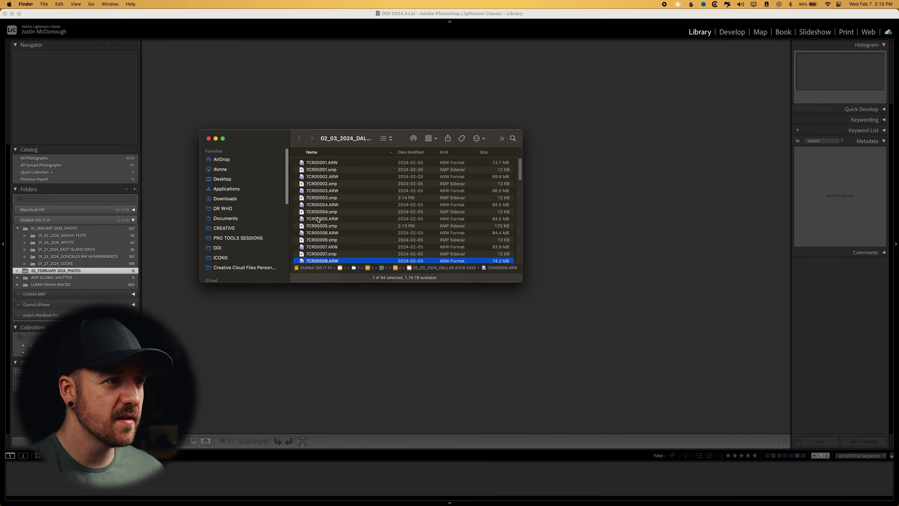
click(315, 164)
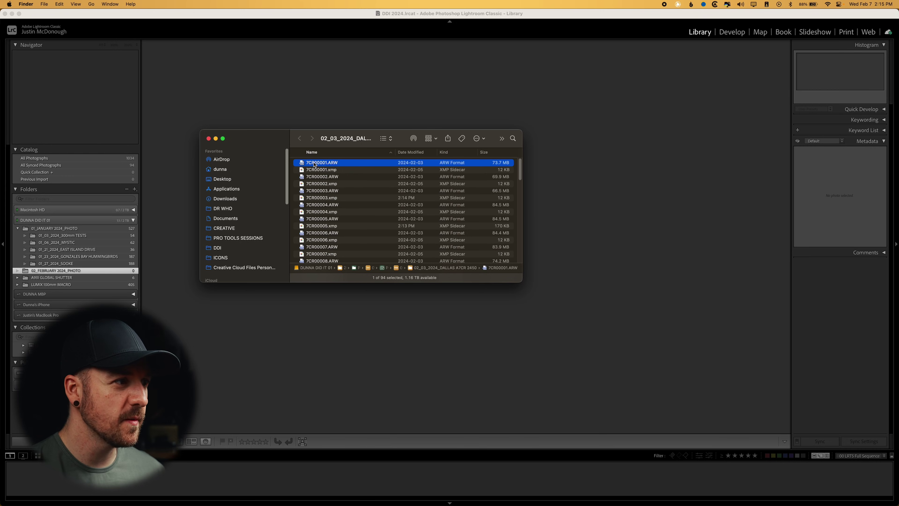
click(600, 135)
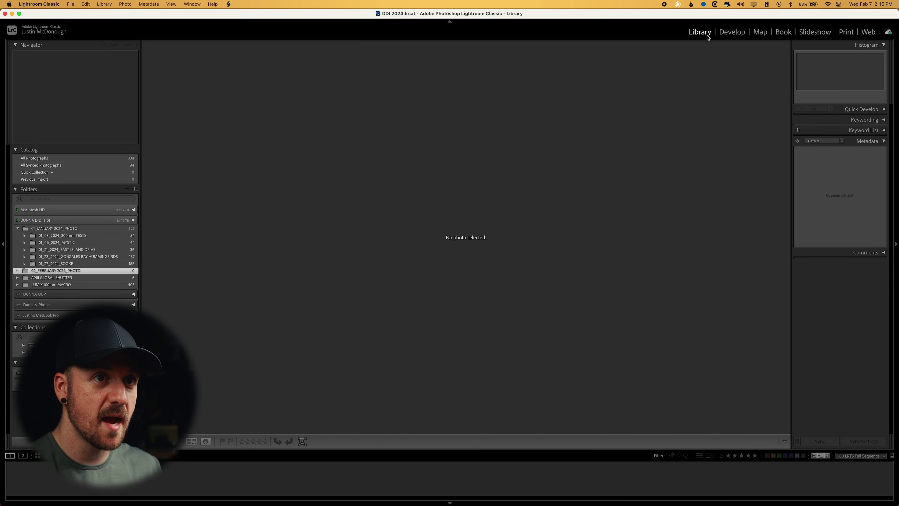
key(super+Tab)
drag(322, 167, 341, 118)
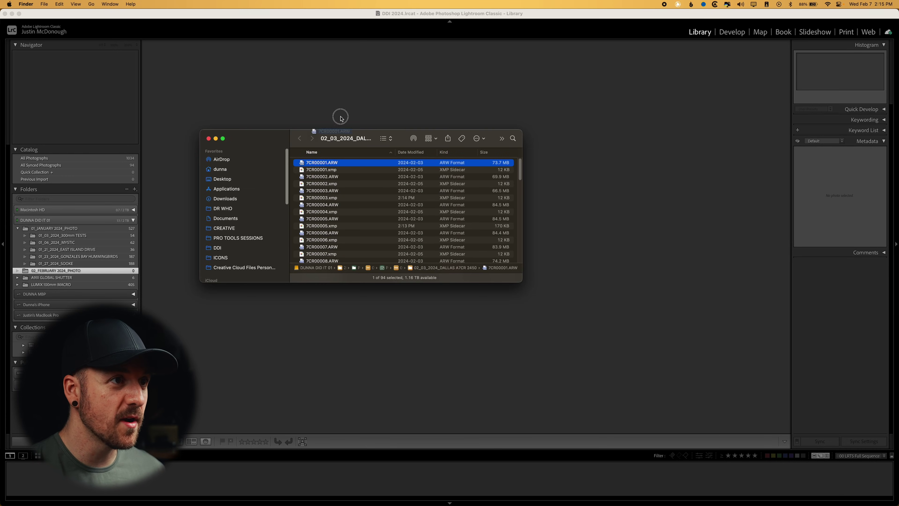
drag(434, 198, 111, 57)
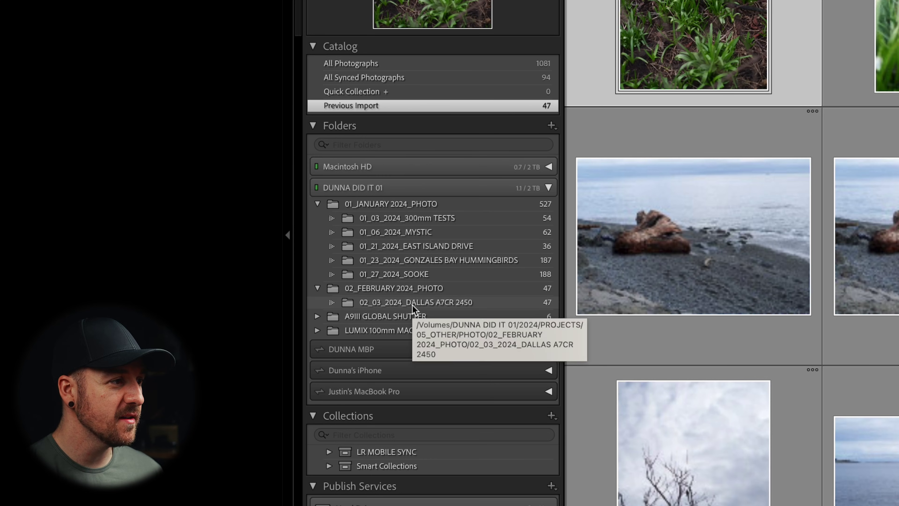
Step: Filter the import to one-star photos and flag all 11 of them as picks
key(super+d)
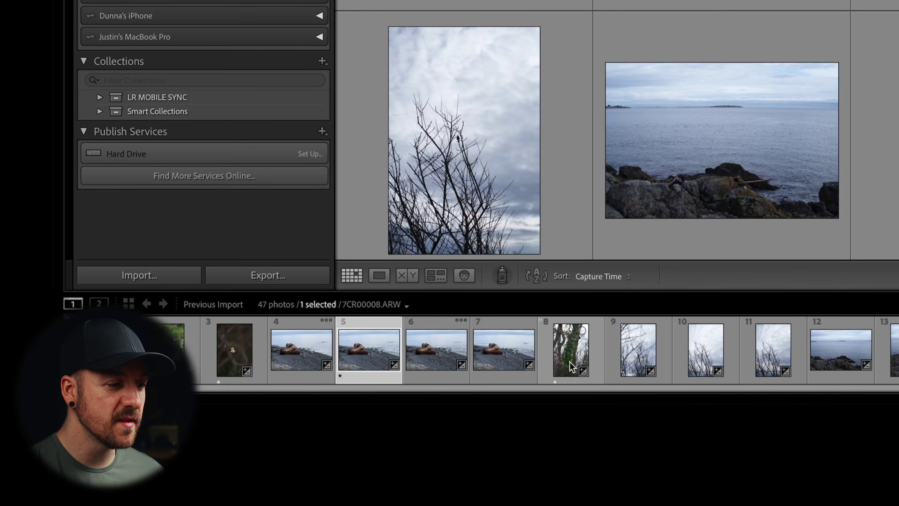
click(571, 355)
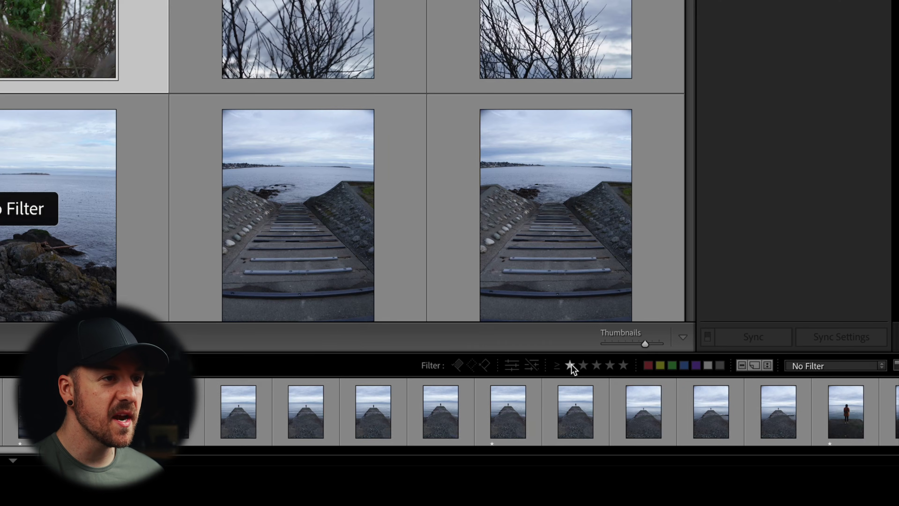
click(570, 365)
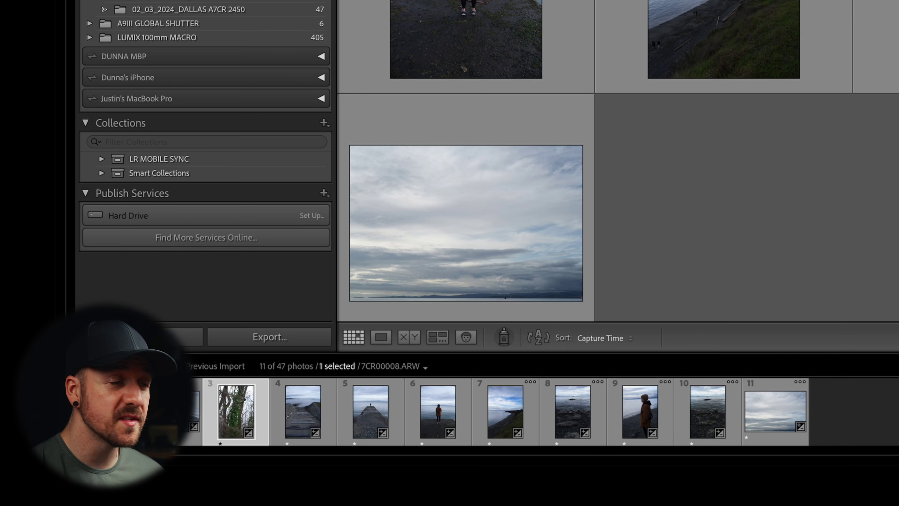
click(510, 185)
key(super+a)
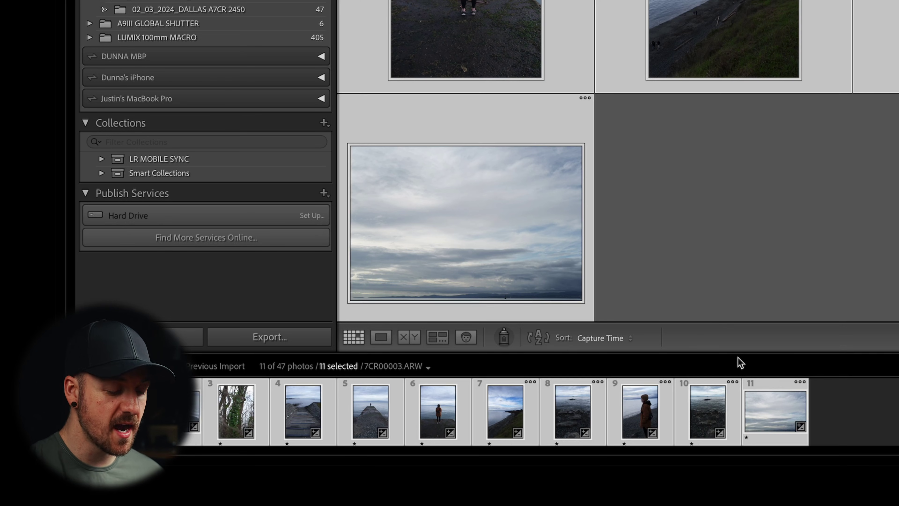
key(p)
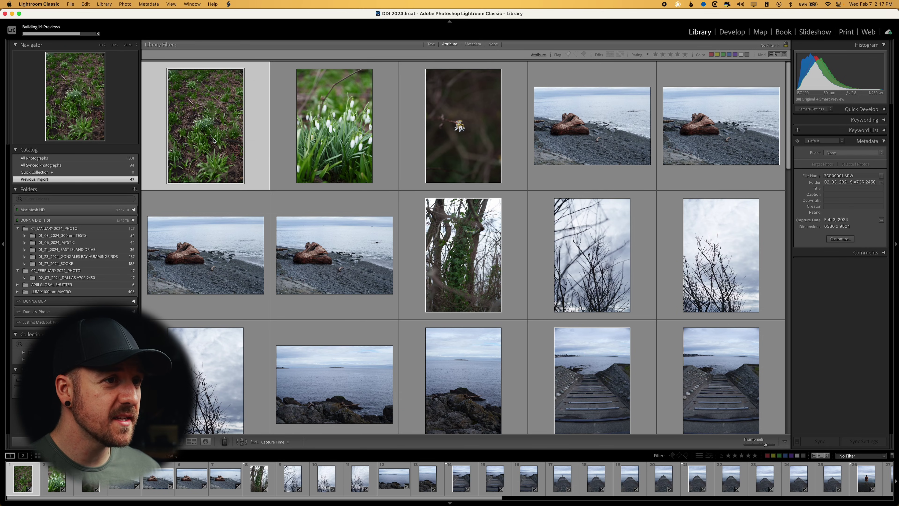
Step: Select all photos, use Read Metadata from Files on them, then open the driftwood photo
key(super+a)
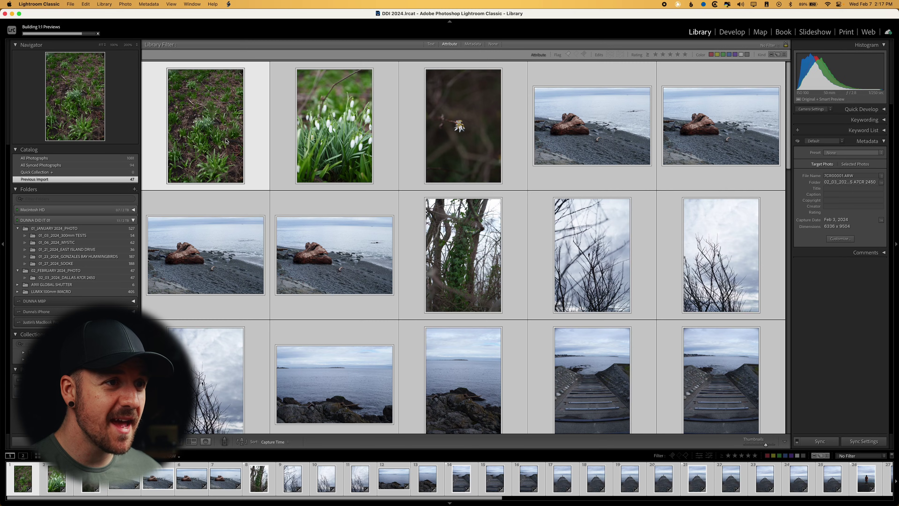
right_click(463, 246)
mouse_move(482, 456)
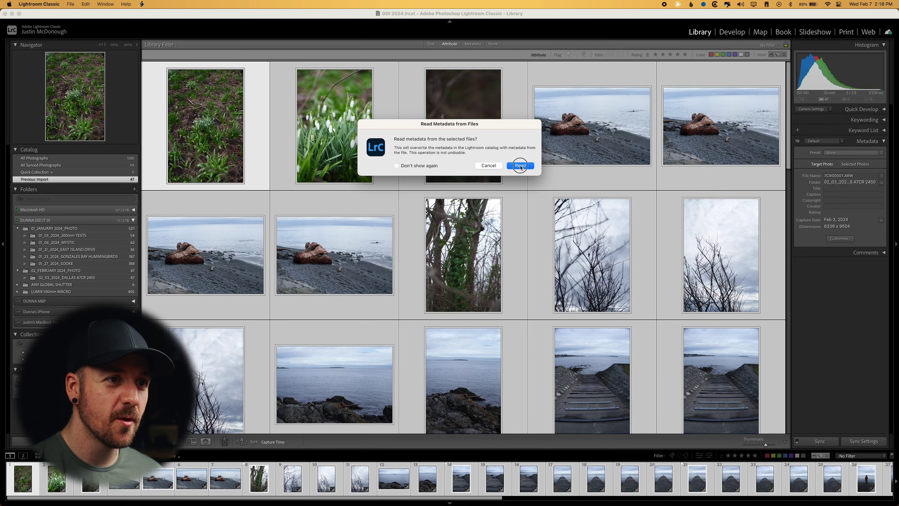
click(647, 300)
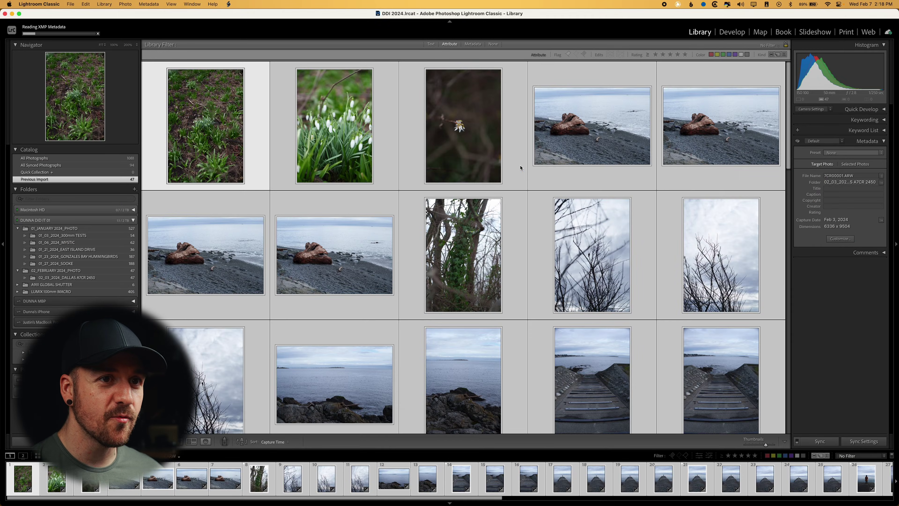
double_click(711, 152)
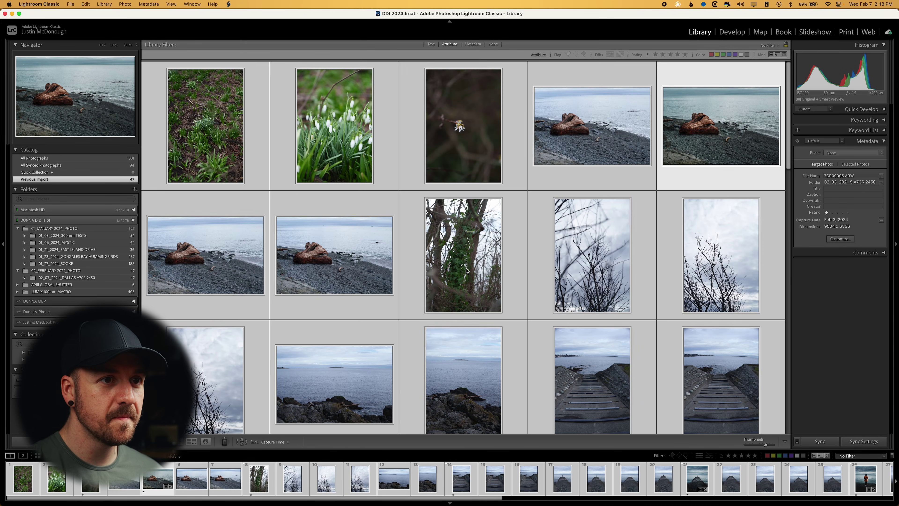
Step: In Develop, copy the Import/Camera Settings history step to Before and view the Before version
key(d)
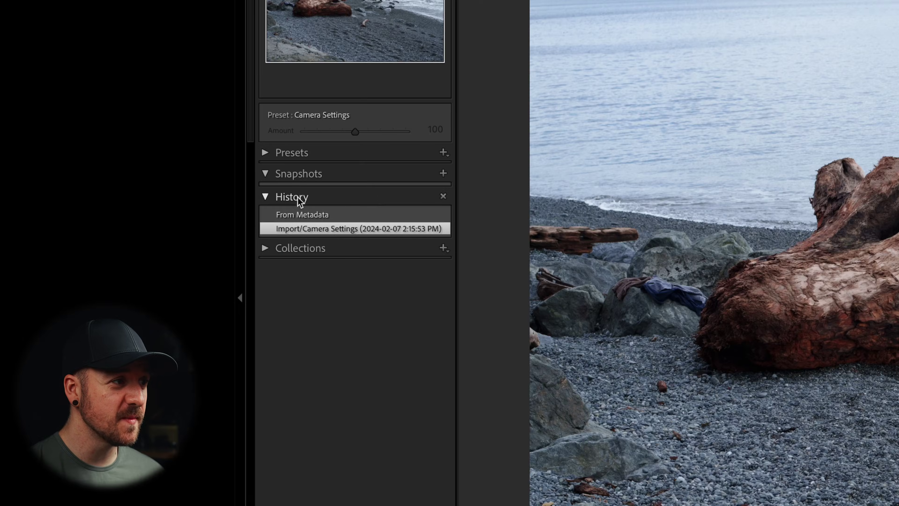
right_click(67, 210)
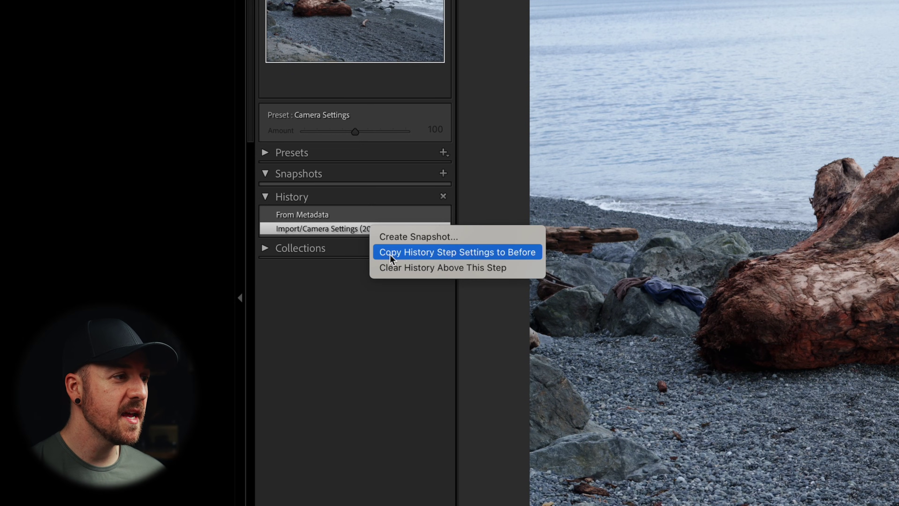
click(471, 256)
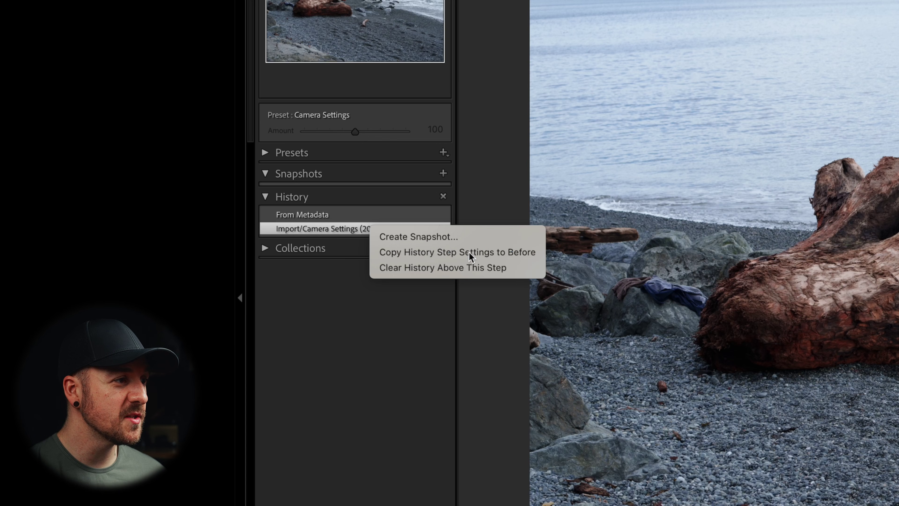
key(backslash)
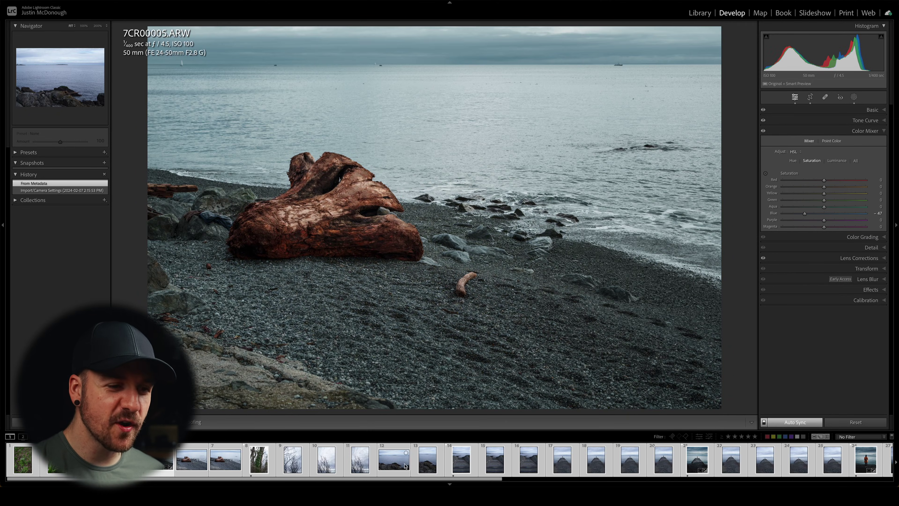
Step: Filter to one-star photos, pick-flag the first, then clear the filter and open 7CR00021.ARW
click(462, 468)
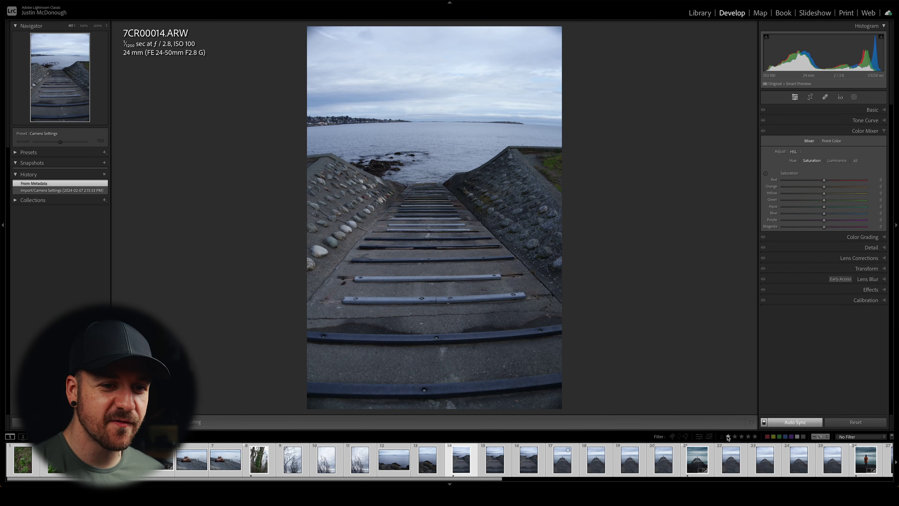
click(729, 438)
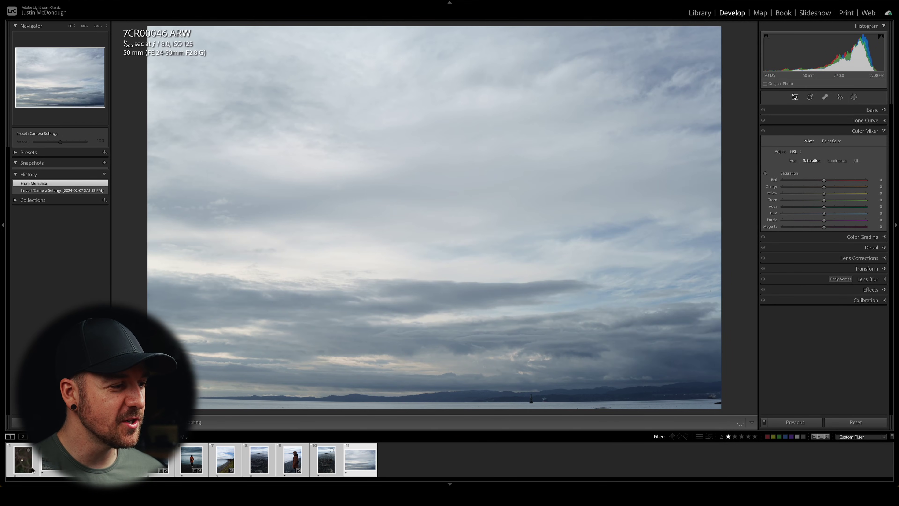
ctrl+click(23, 459)
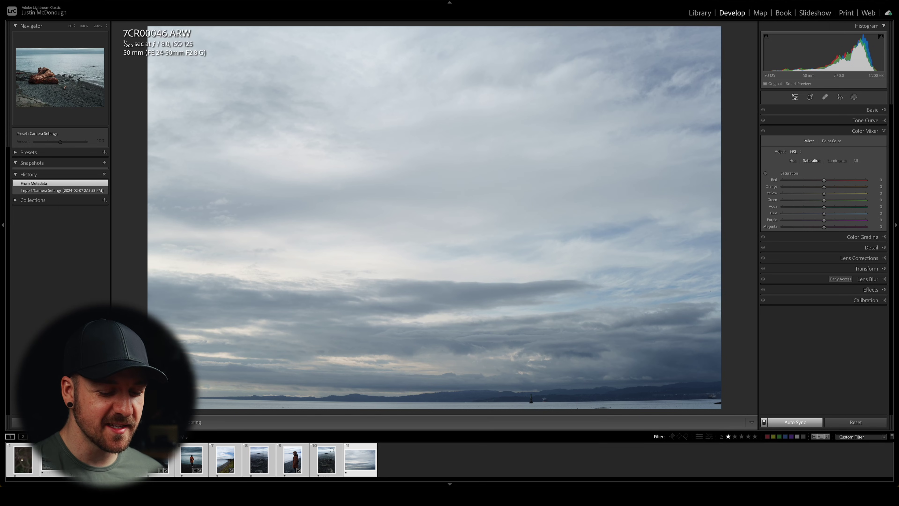
key(p)
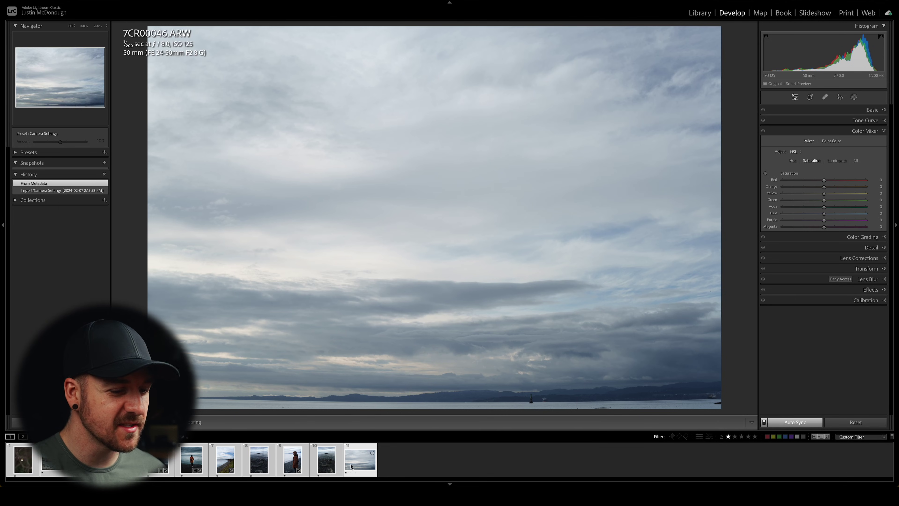
key(ctrl+l)
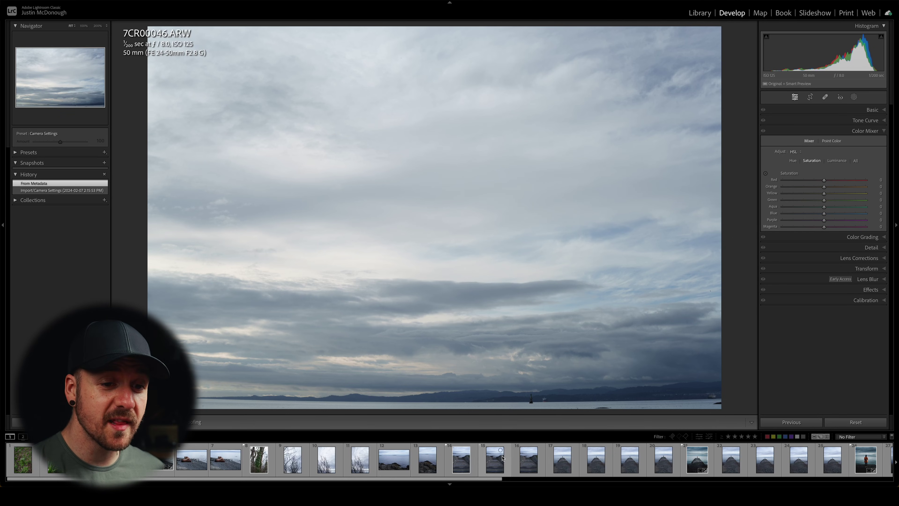
click(697, 459)
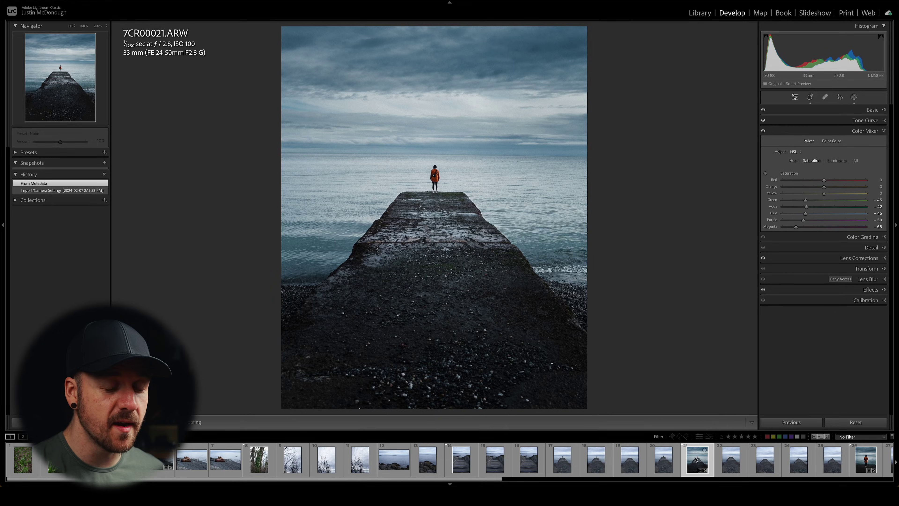
Step: Make a virtual copy of the pier photo and lower its Blue saturation to about -67
right_click(695, 460)
click(720, 384)
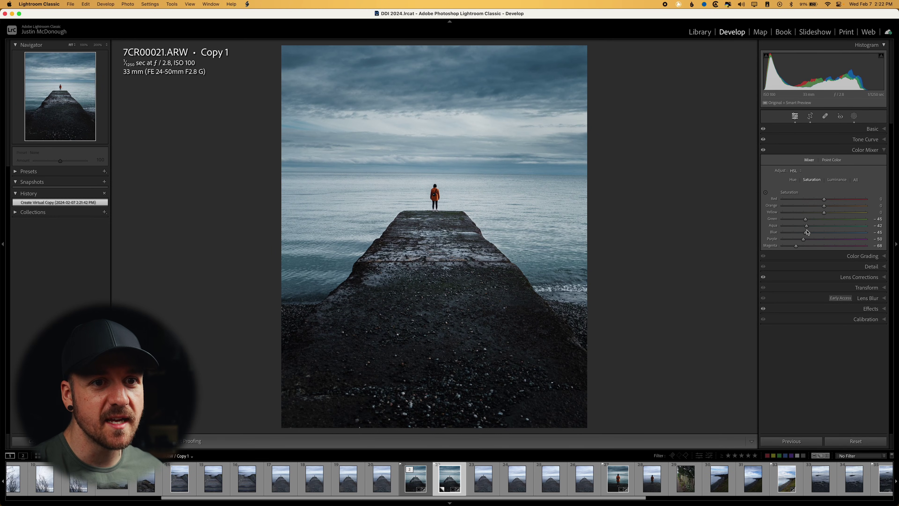
drag(806, 234, 797, 235)
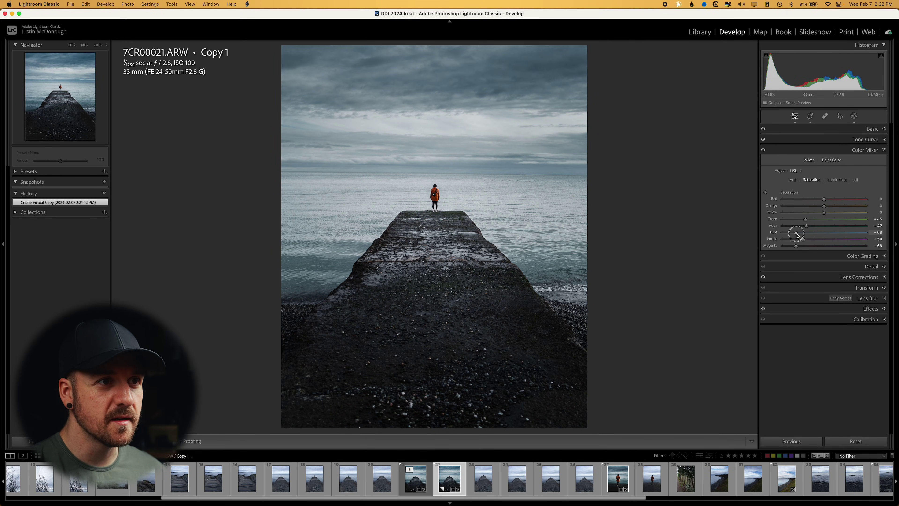
Step: Revert Copy 1 to its history state before the blue saturation shift and expand Collections
click(415, 478)
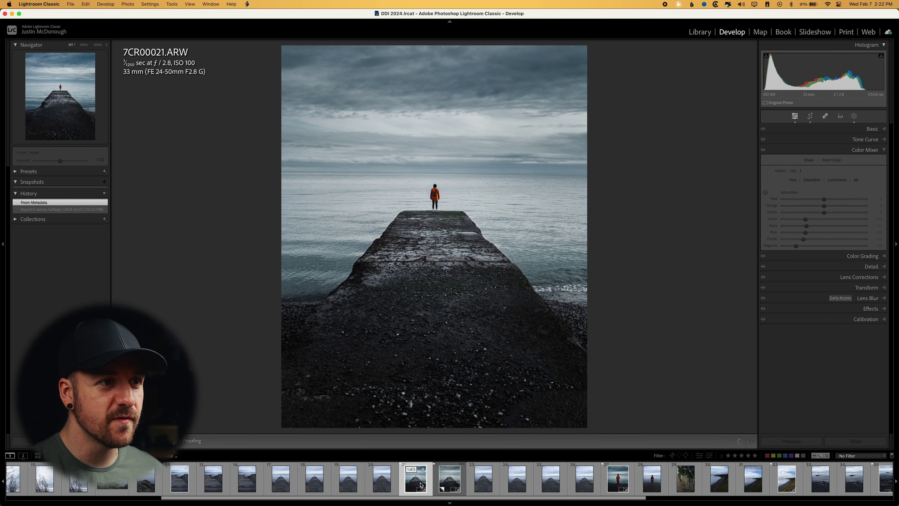
click(462, 480)
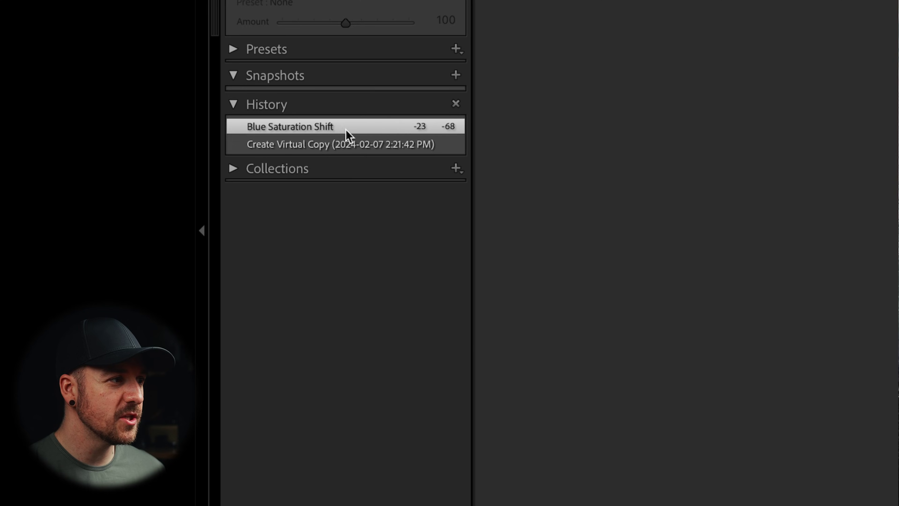
click(337, 145)
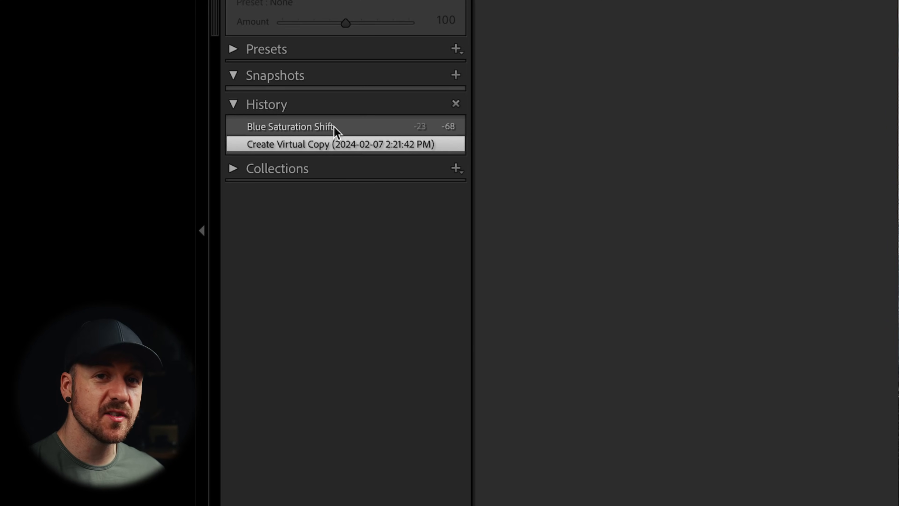
click(226, 166)
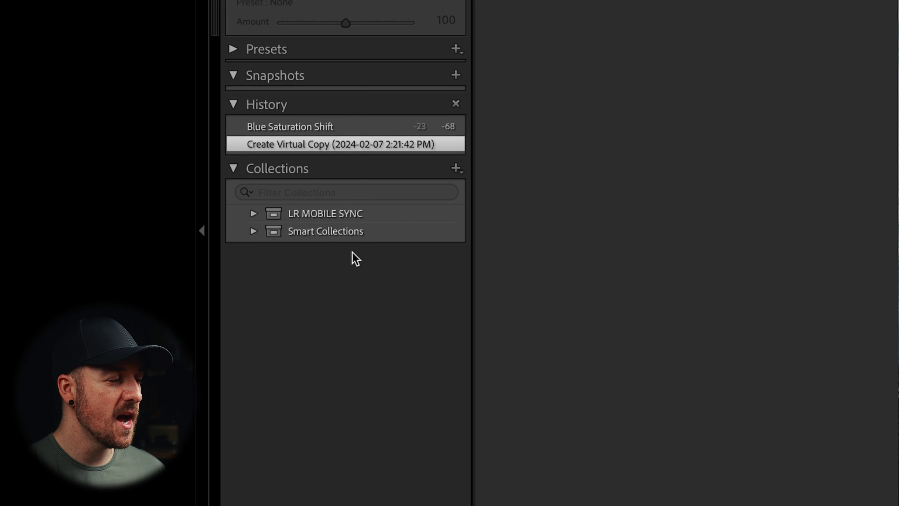
click(455, 168)
Step: Create 'TEST COLLECTION' with the selected photo, then open and cancel the Smart Collection and Collection Set dialogs
click(528, 185)
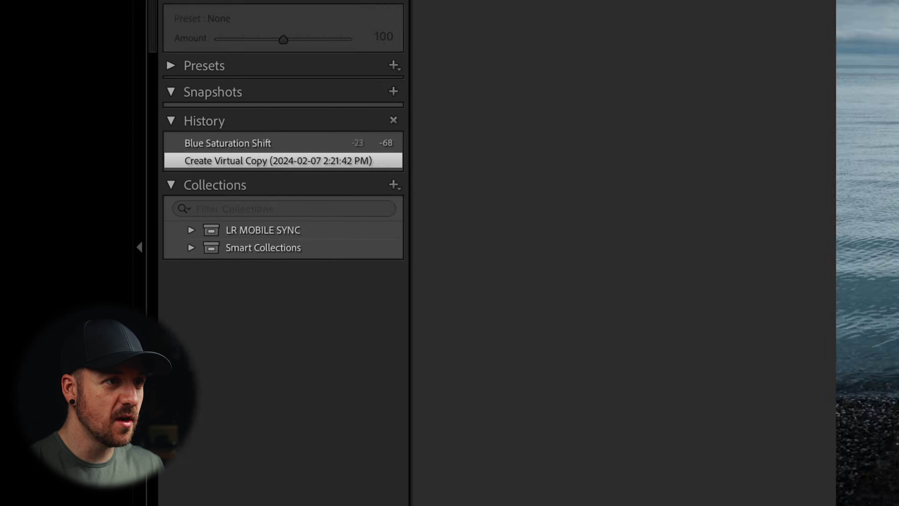
text(TEST CO)
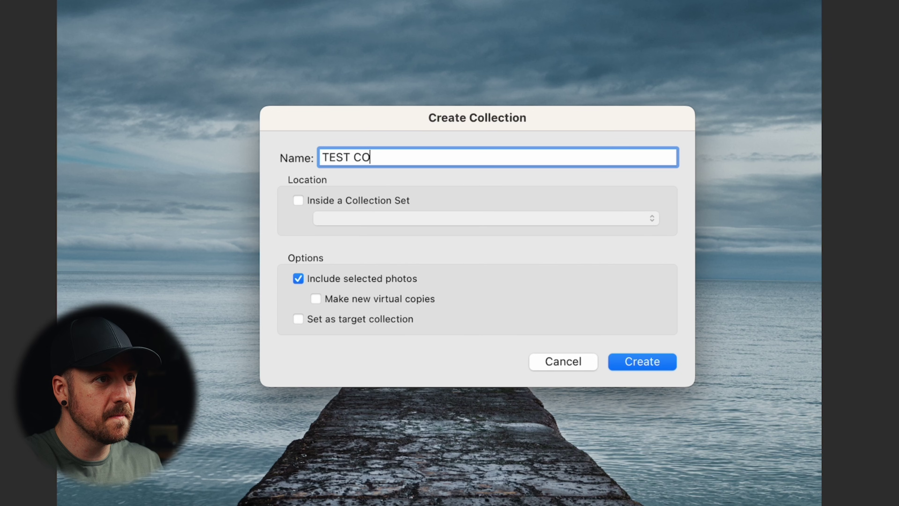
text(LLECTION)
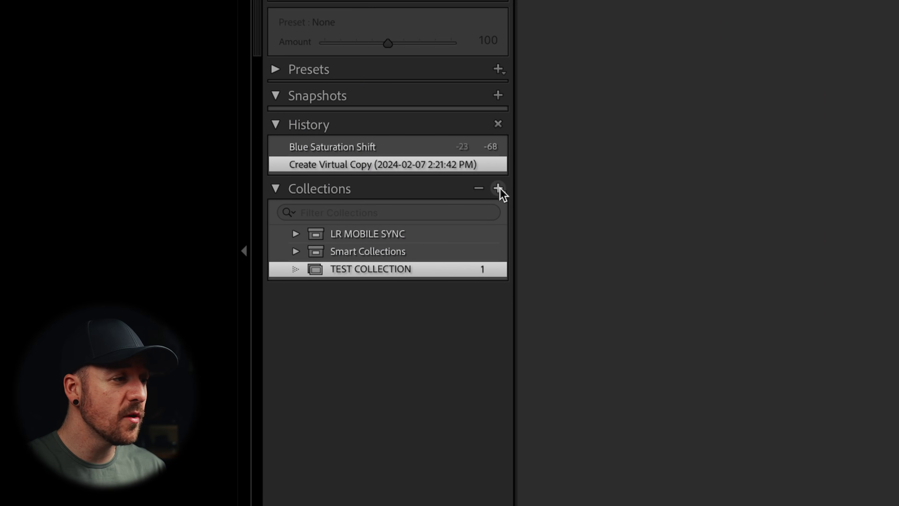
click(499, 189)
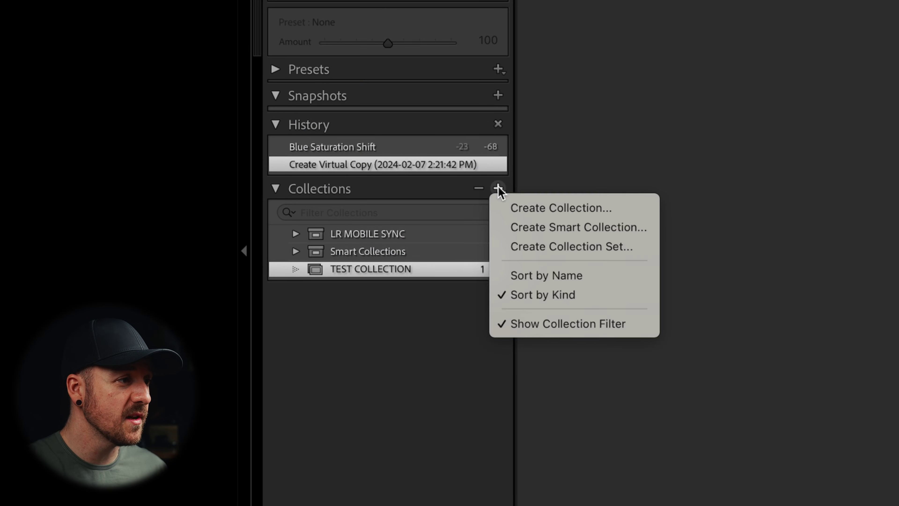
click(585, 226)
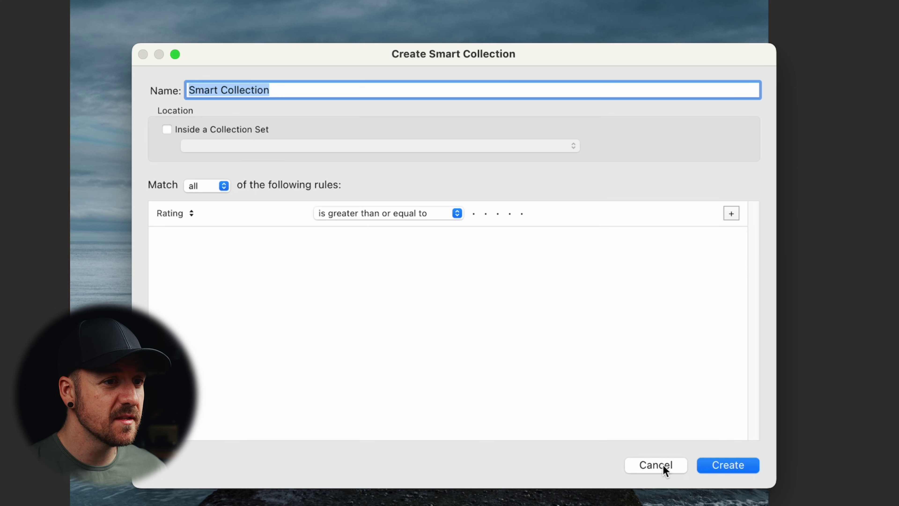
click(655, 465)
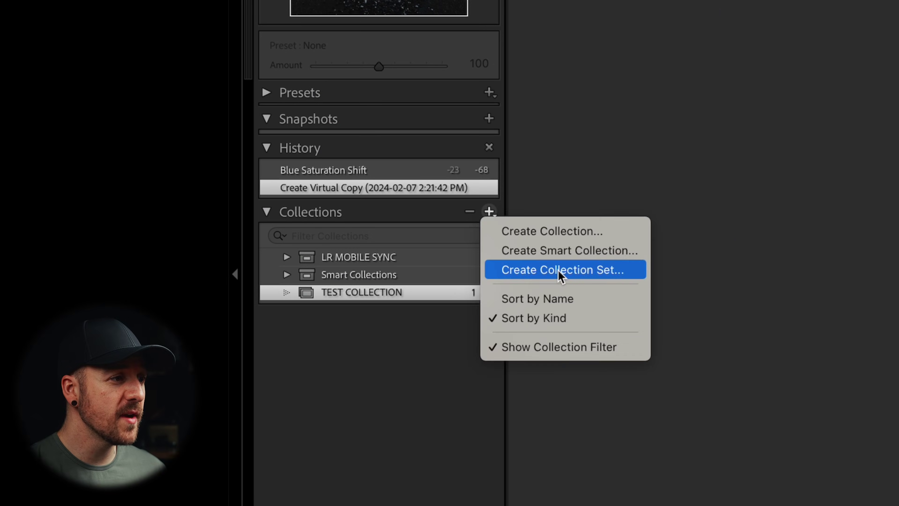
click(560, 275)
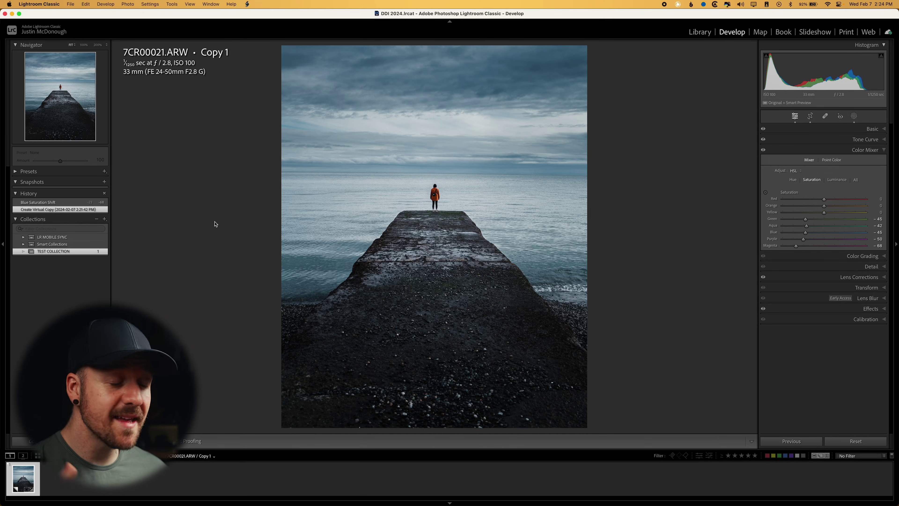
Step: In the Library grid, browse the January folders: 300mm TESTS, Gonzales Bay, East Island Drive, Sooke
key(g)
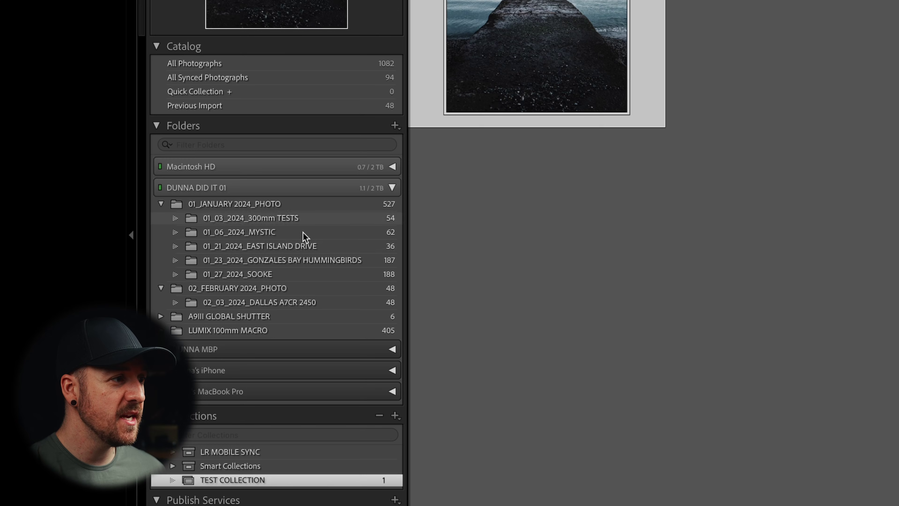
click(209, 204)
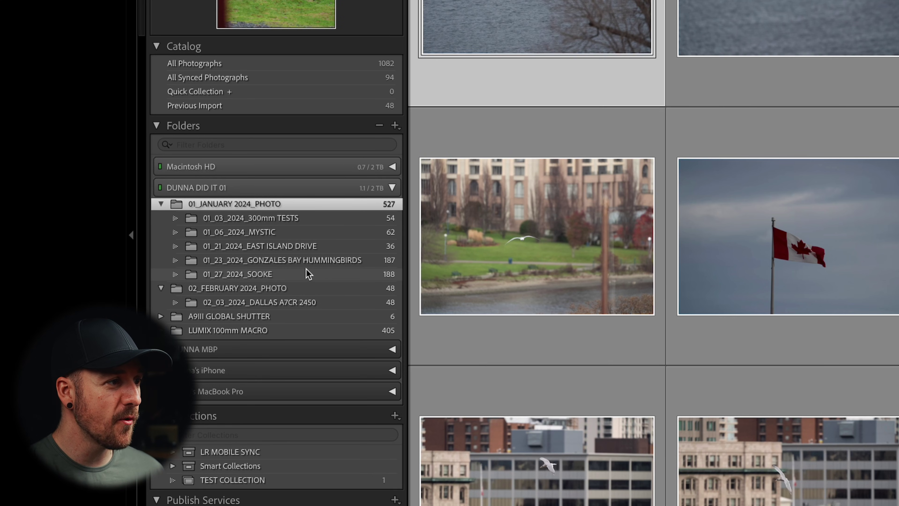
click(303, 218)
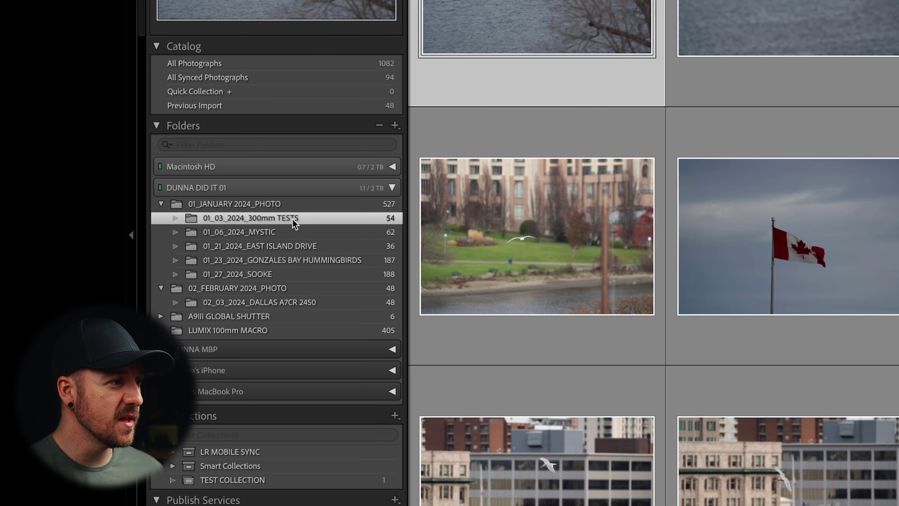
super+click(266, 263)
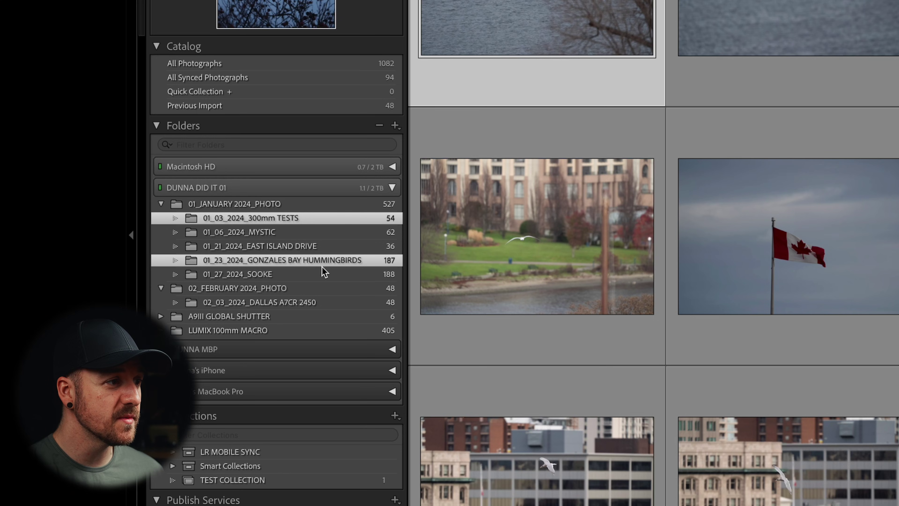
click(304, 249)
super+click(283, 274)
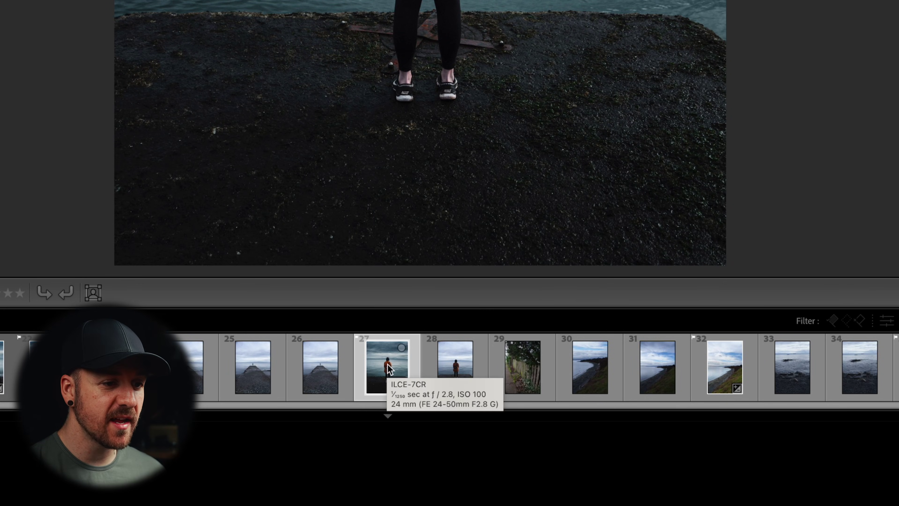
Step: Use Save Metadata to File on the orange-jacket photo, thumbnail 27, to write its XMP sidecar
right_click(450, 481)
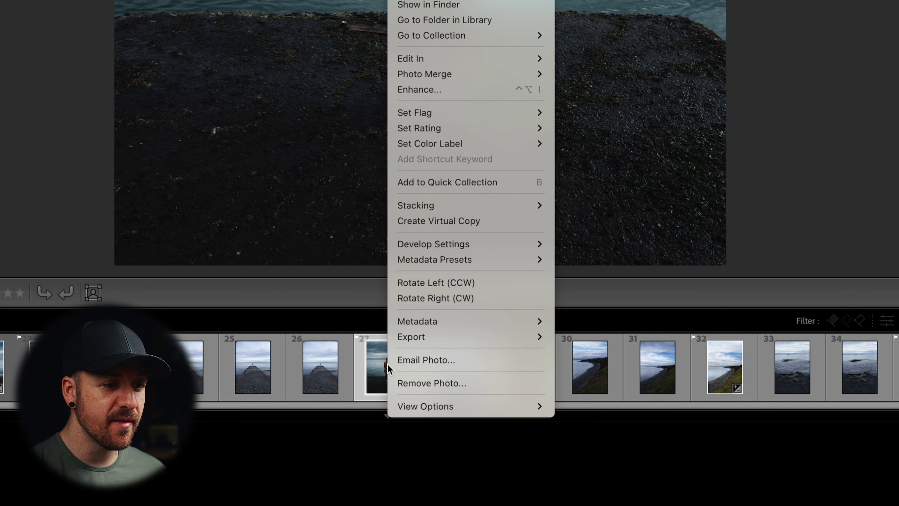
mouse_move(460, 324)
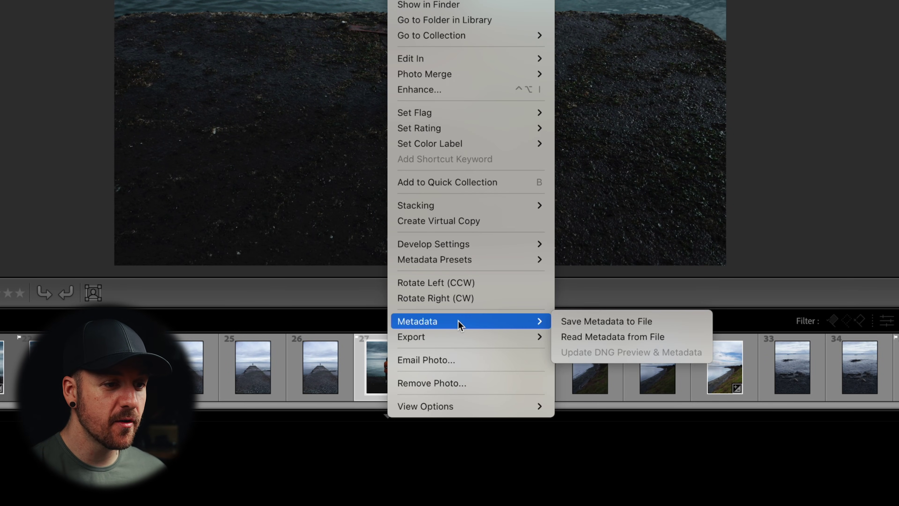
click(611, 322)
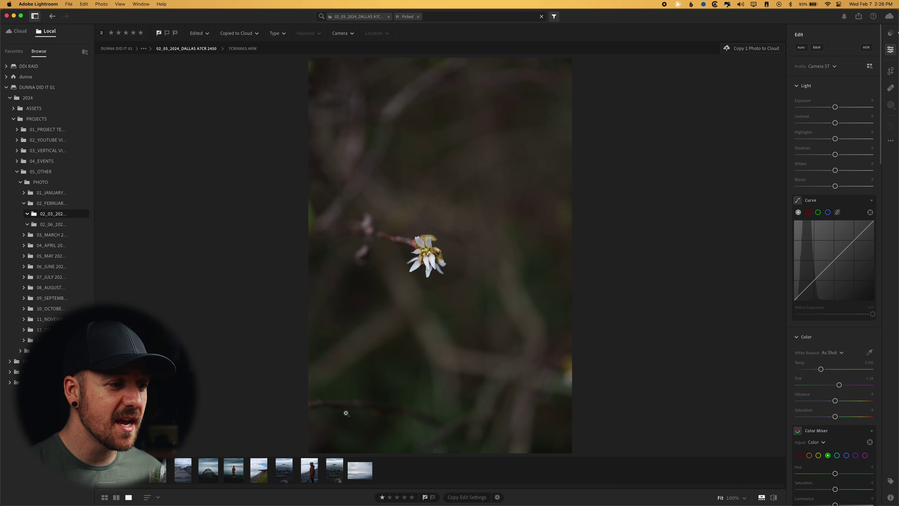
Step: Open the orange-jacket seascape and set Color Mixer blue Saturation to -100
click(232, 474)
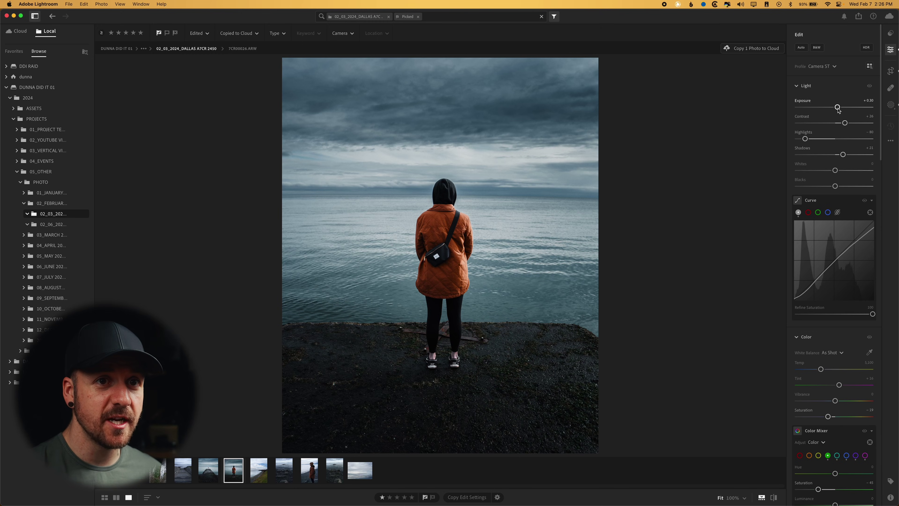
scroll(842, 248, down, 5)
click(846, 319)
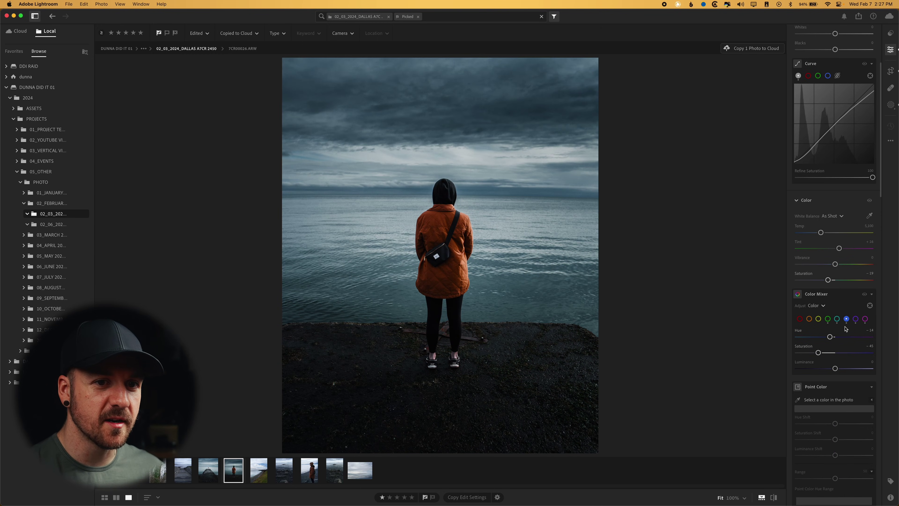
drag(818, 352, 768, 356)
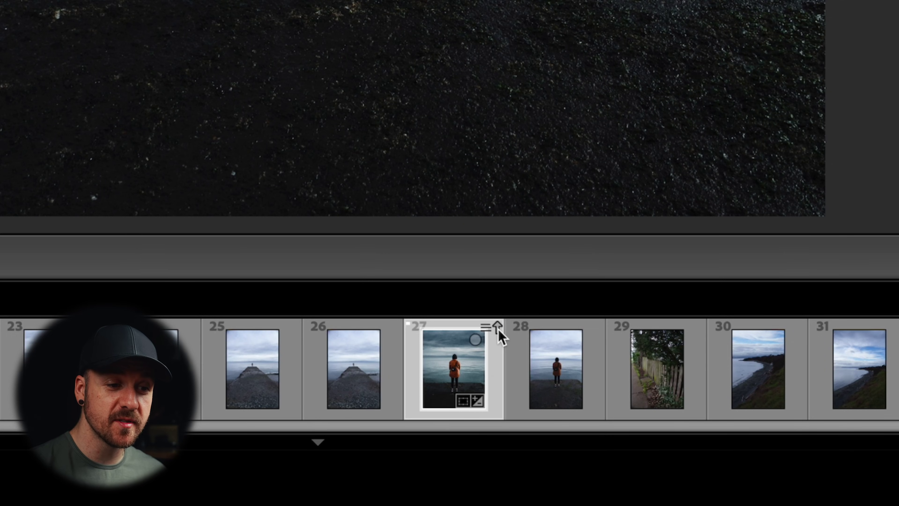
Step: Resolve thumbnail 27's metadata-changed badge by choosing Import Settings from Disk
mouse_move(499, 332)
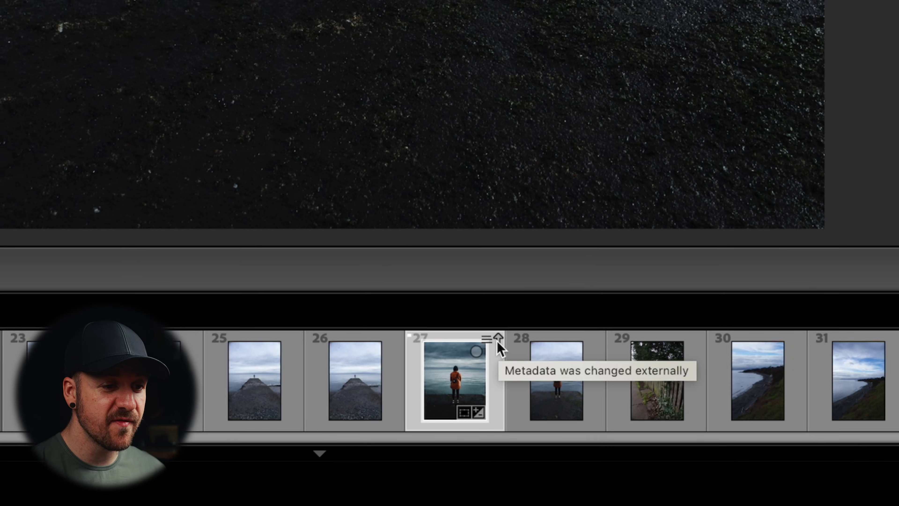
click(498, 328)
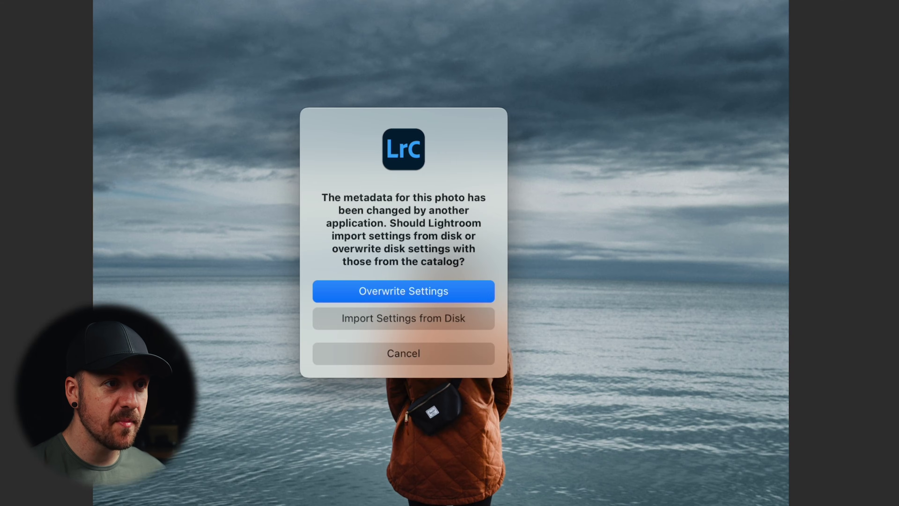
click(438, 325)
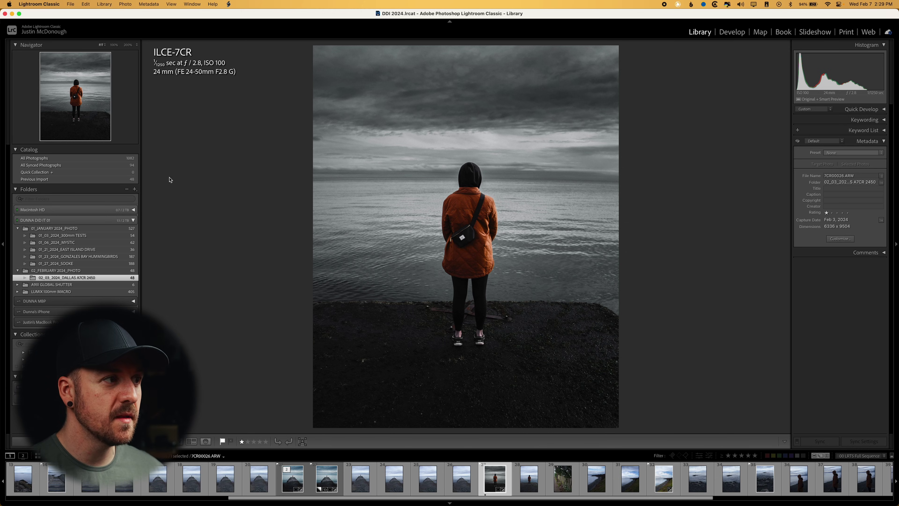
Step: In Develop, go back to the From Metadata step with blues at -45, then choose Save Metadata to File
key(d)
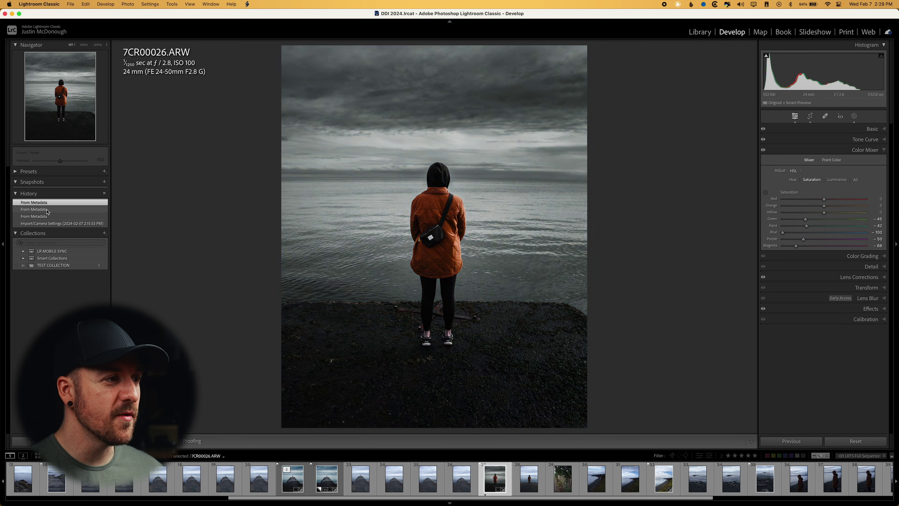
click(46, 217)
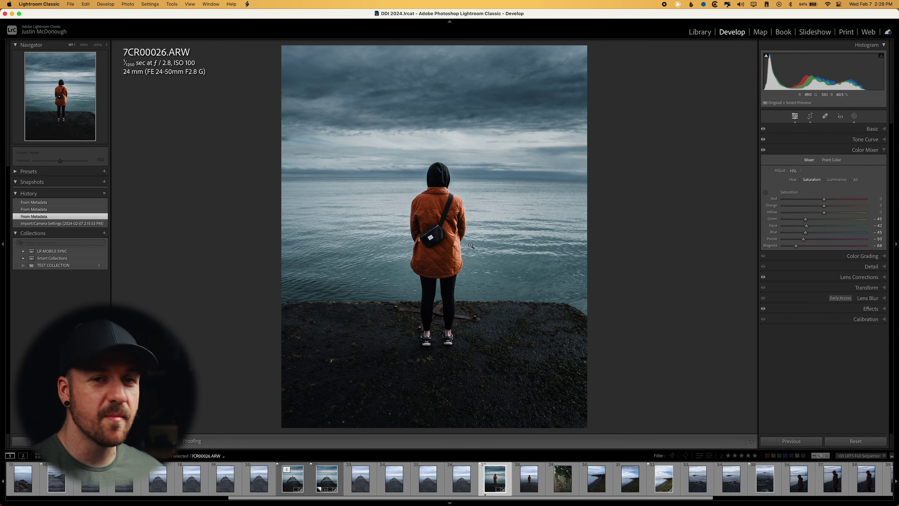
right_click(493, 479)
mouse_move(536, 458)
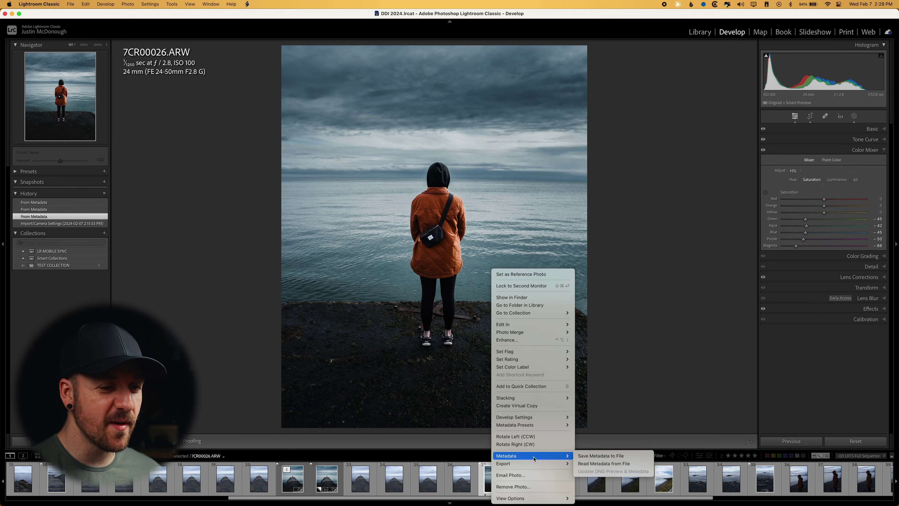
click(596, 458)
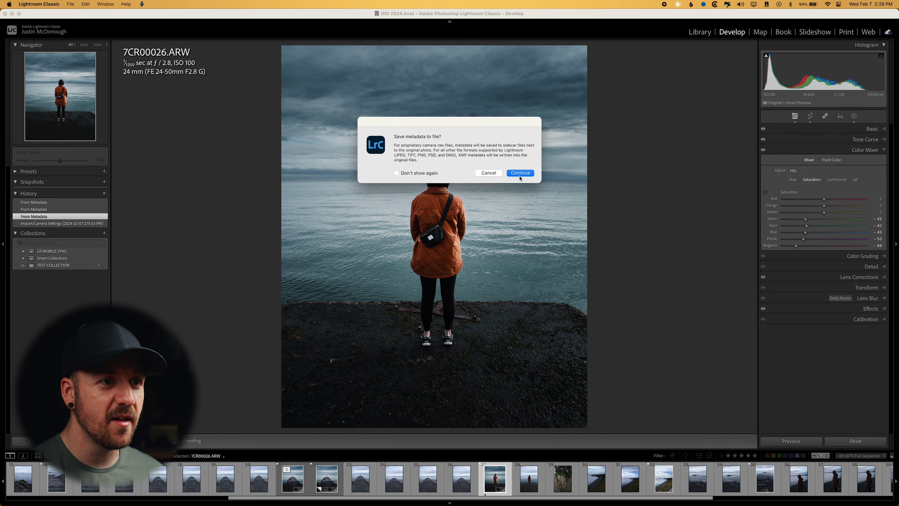